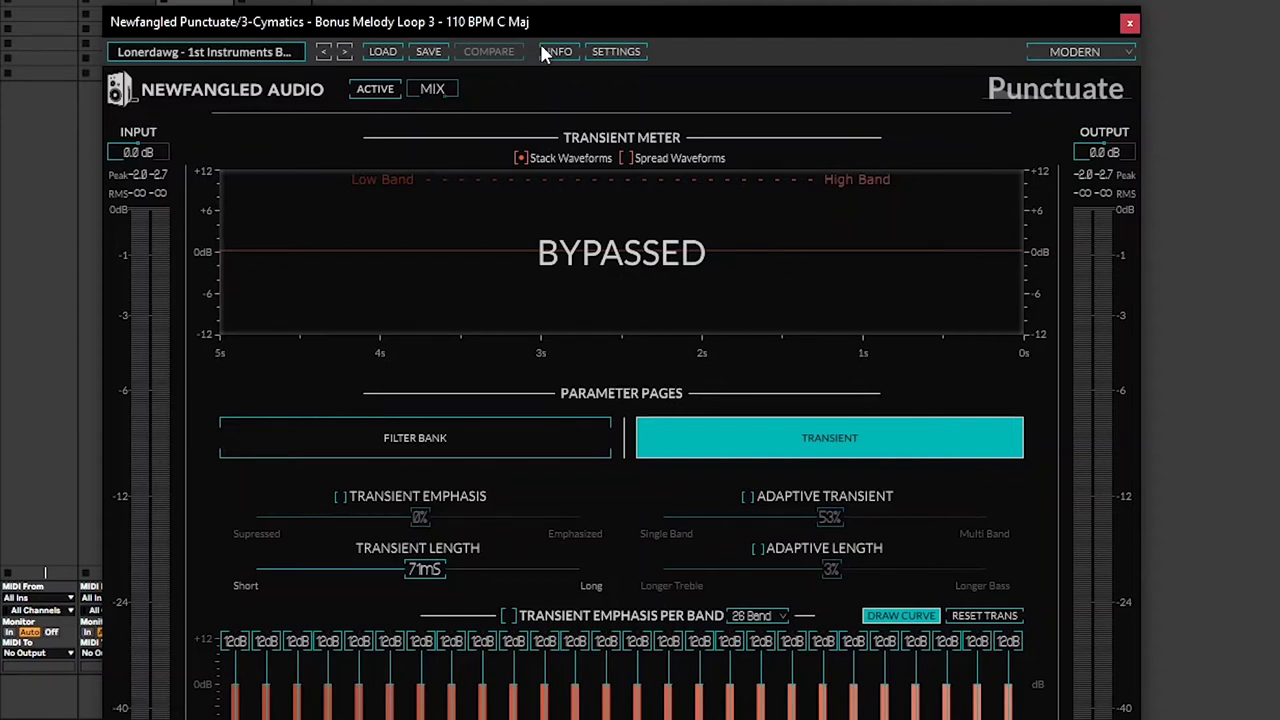
Drag the Punctuate window up and to the left to expose its lower per-band section.
{"action": "left_click_drag", "start_coordinate": [563, 29], "coordinate": [536, 0]}
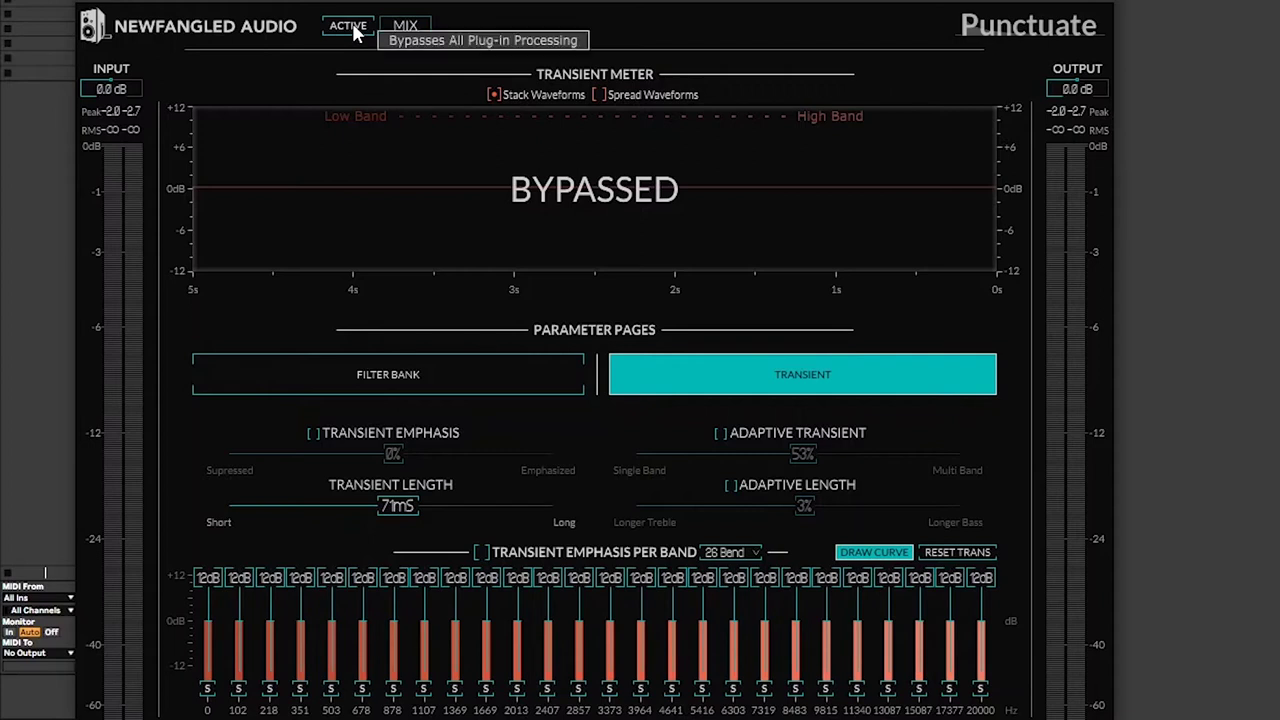
Keep 26 bands, sketch a curve lowering 102–1369 Hz, then reset every band to 12 dB.
{"action": "mouse_move", "coordinate": [395, 26]}
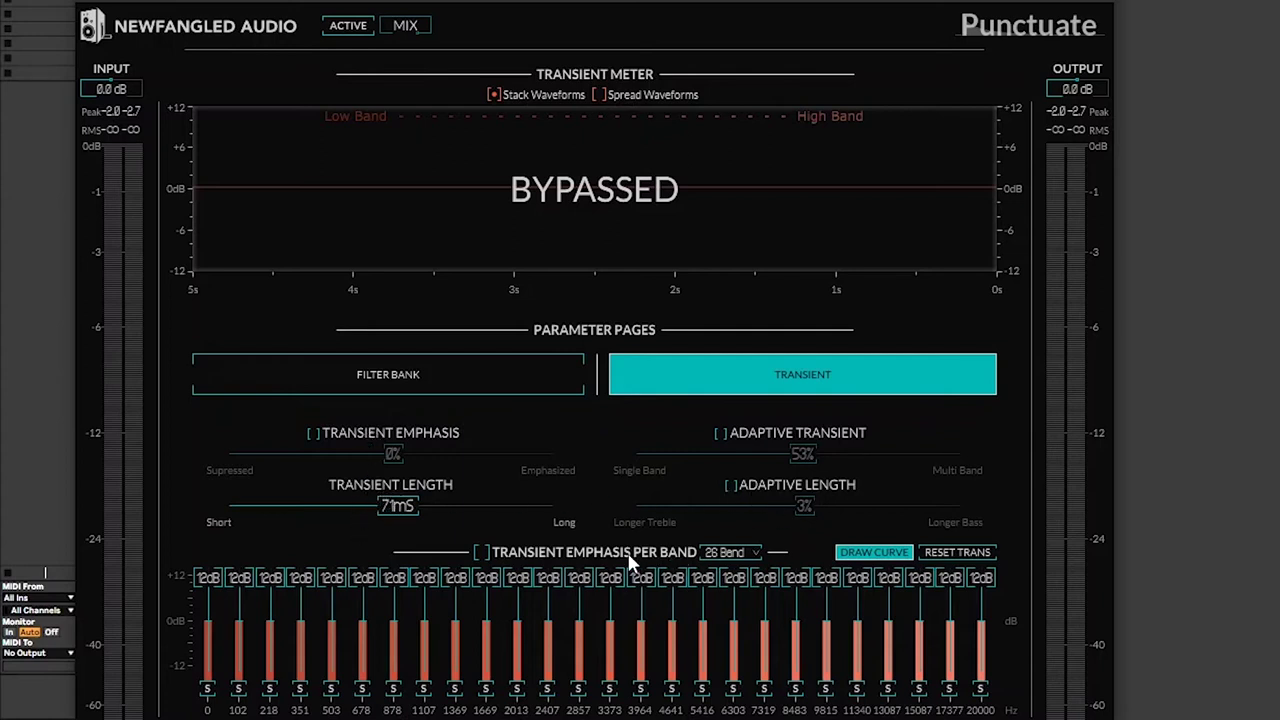
{"action": "left_click", "coordinate": [713, 566]}
{"action": "left_click", "coordinate": [713, 566]}
{"action": "left_click", "coordinate": [885, 552]}
{"action": "mouse_move", "coordinate": [820, 620]}
{"action": "left_mouse_down"}
{"action": "mouse_move", "coordinate": [250, 615]}
{"action": "mouse_move", "coordinate": [464, 614]}
{"action": "mouse_move", "coordinate": [786, 586]}
{"action": "mouse_move", "coordinate": [900, 616]}
{"action": "left_mouse_up"}
{"action": "left_click", "coordinate": [962, 553]}
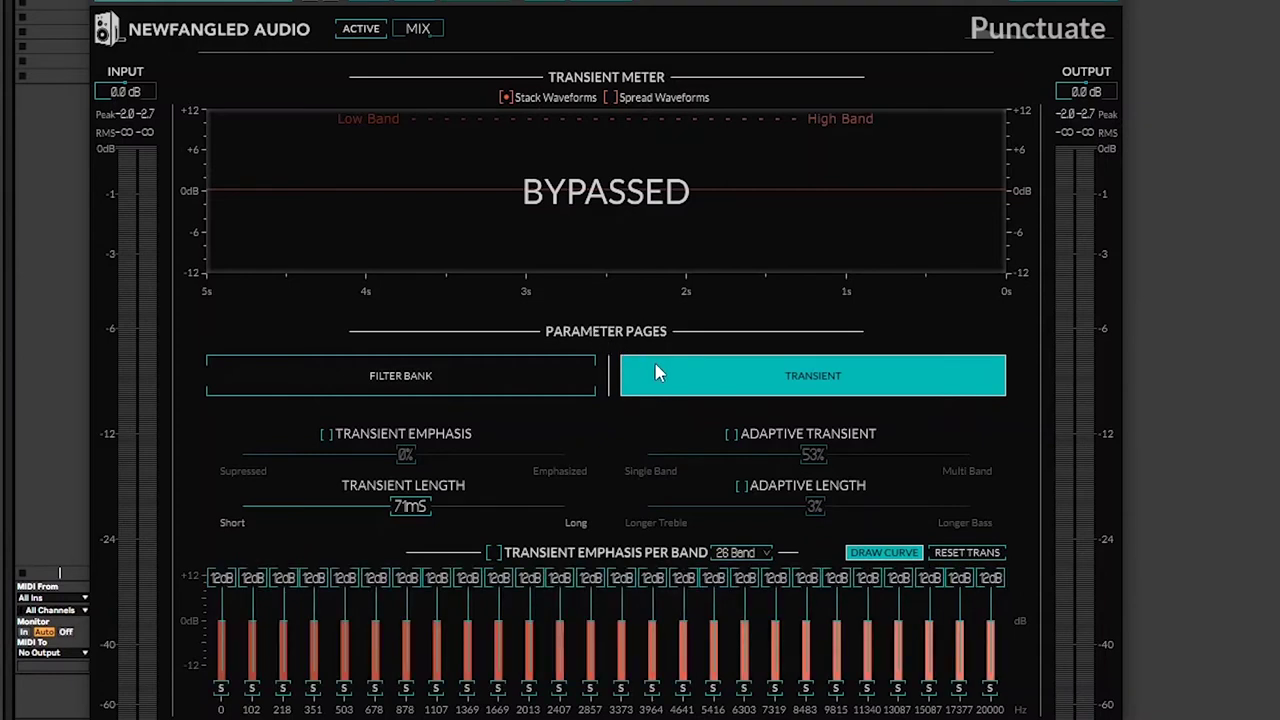
View the 26-band Mel auditory filter bank page, then go back to the Transient page.
{"action": "left_click", "coordinate": [519, 397]}
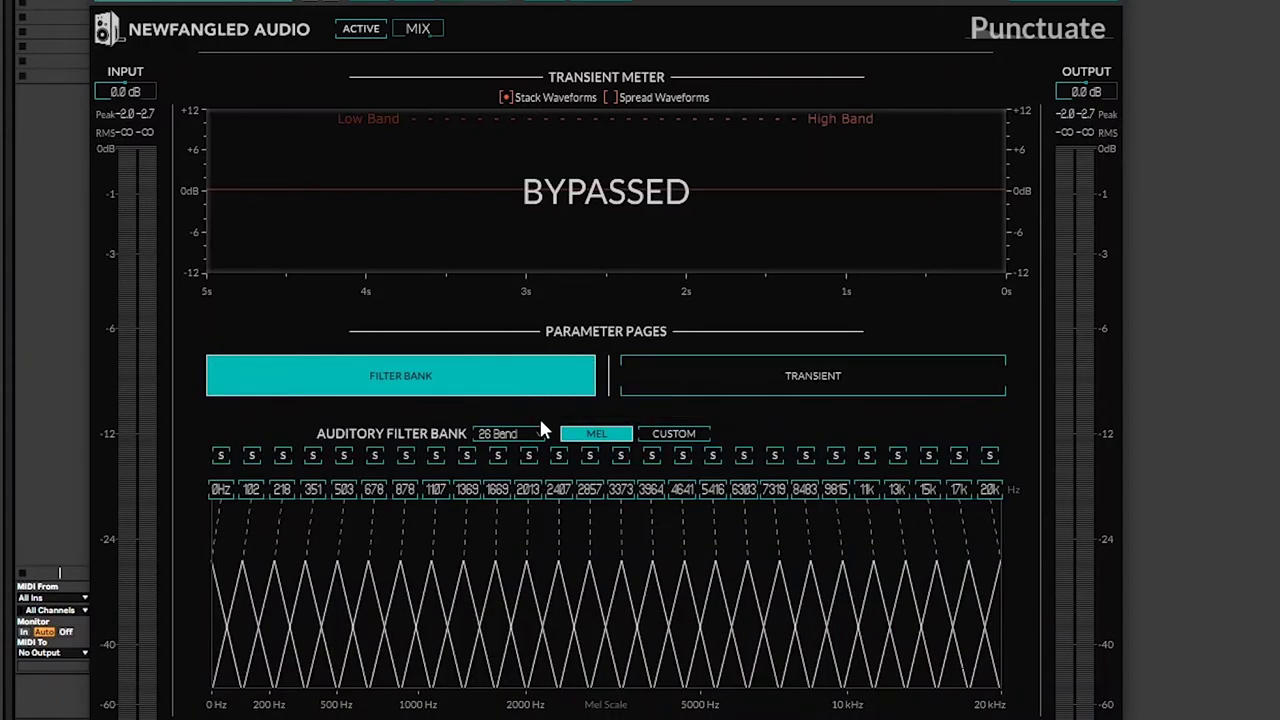
{"action": "left_click", "coordinate": [704, 392]}
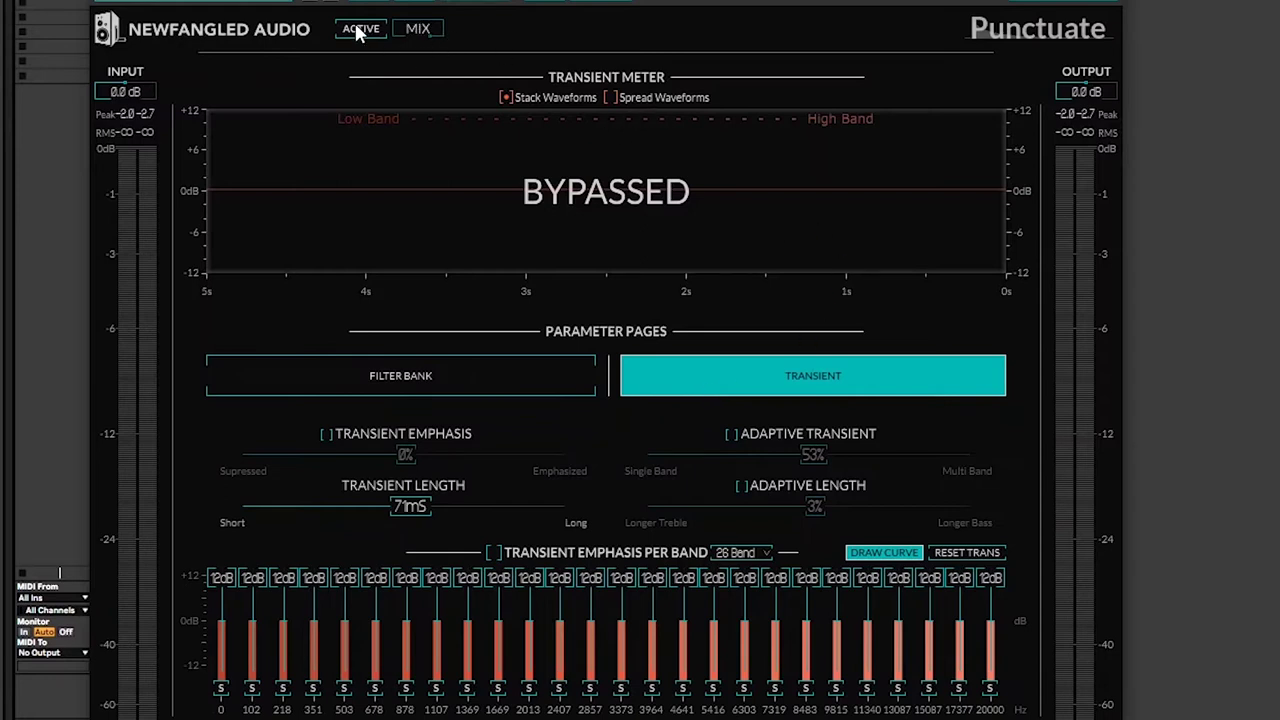
{"action": "key", "text": "space"}
Switch Punctuate from bypass to ACTIVE and spread the transient meter into per-band rows.
{"action": "left_click", "coordinate": [362, 30]}
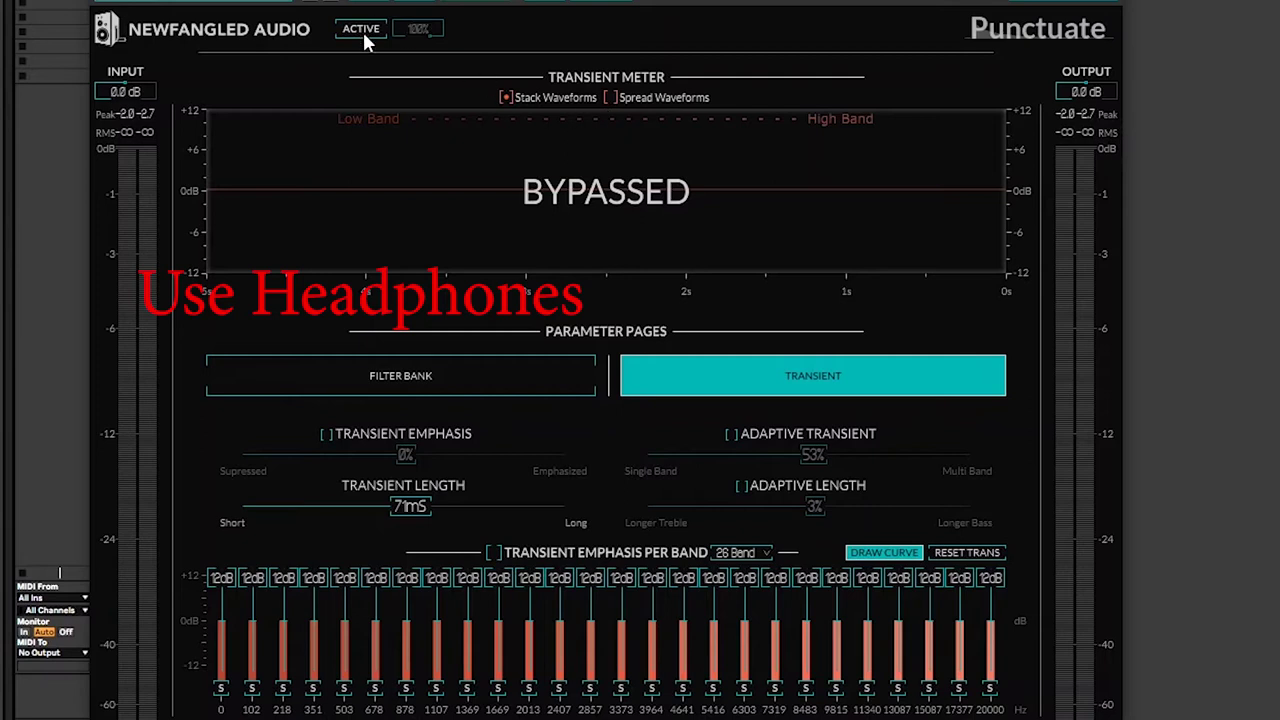
{"action": "left_click", "coordinate": [363, 28]}
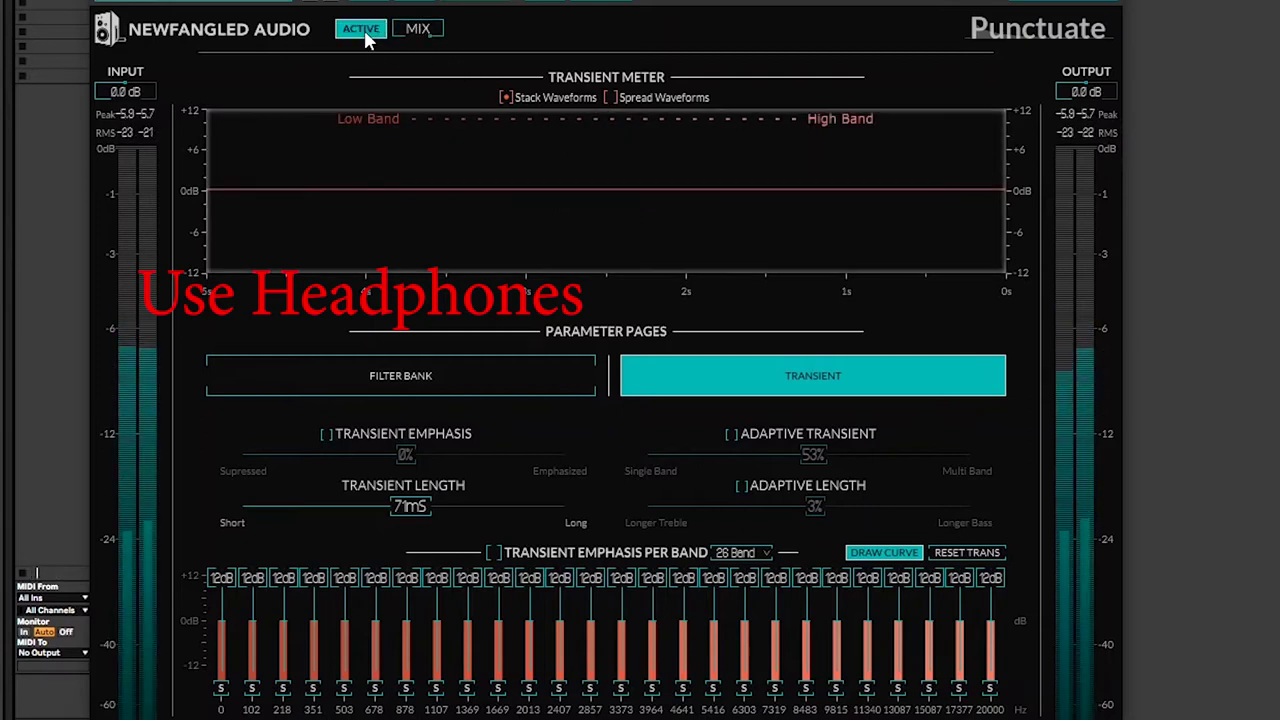
{"action": "left_click", "coordinate": [610, 98]}
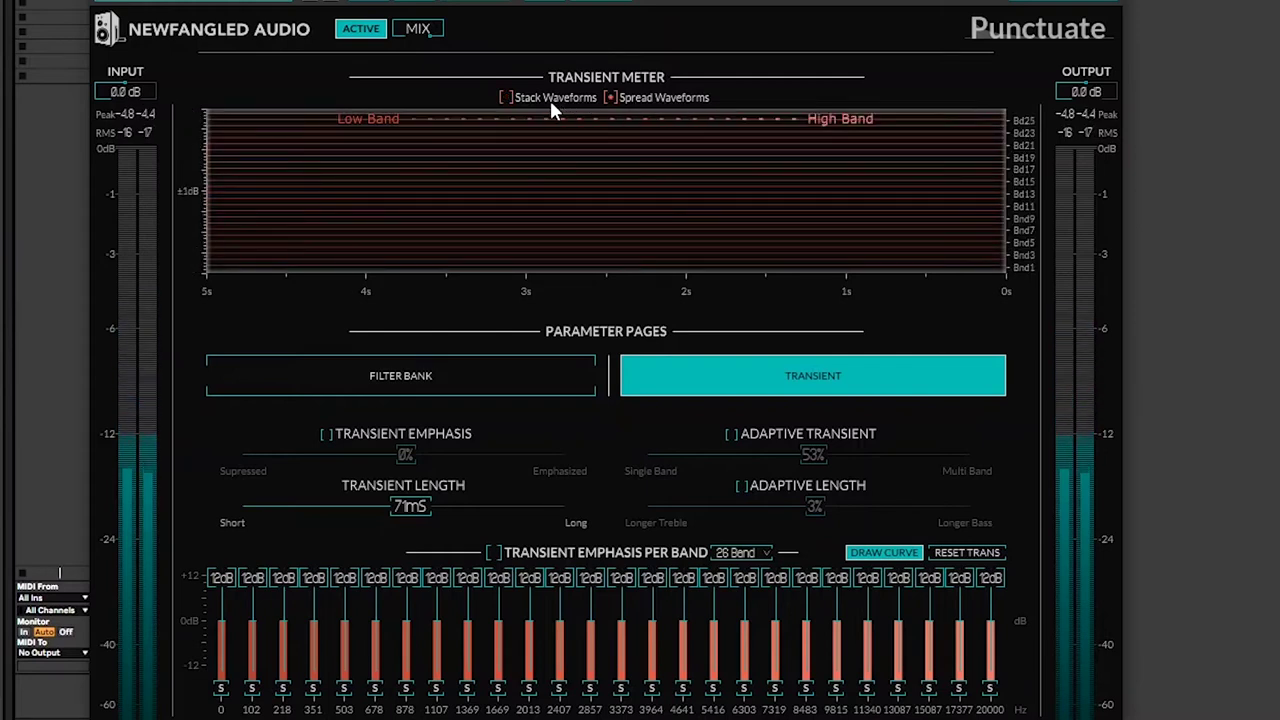
Enable Transient Emphasis, Adaptive Length, Adaptive Transient and per-band Transient Emphasis, leaving the meter stacked.
{"action": "left_click", "coordinate": [505, 97]}
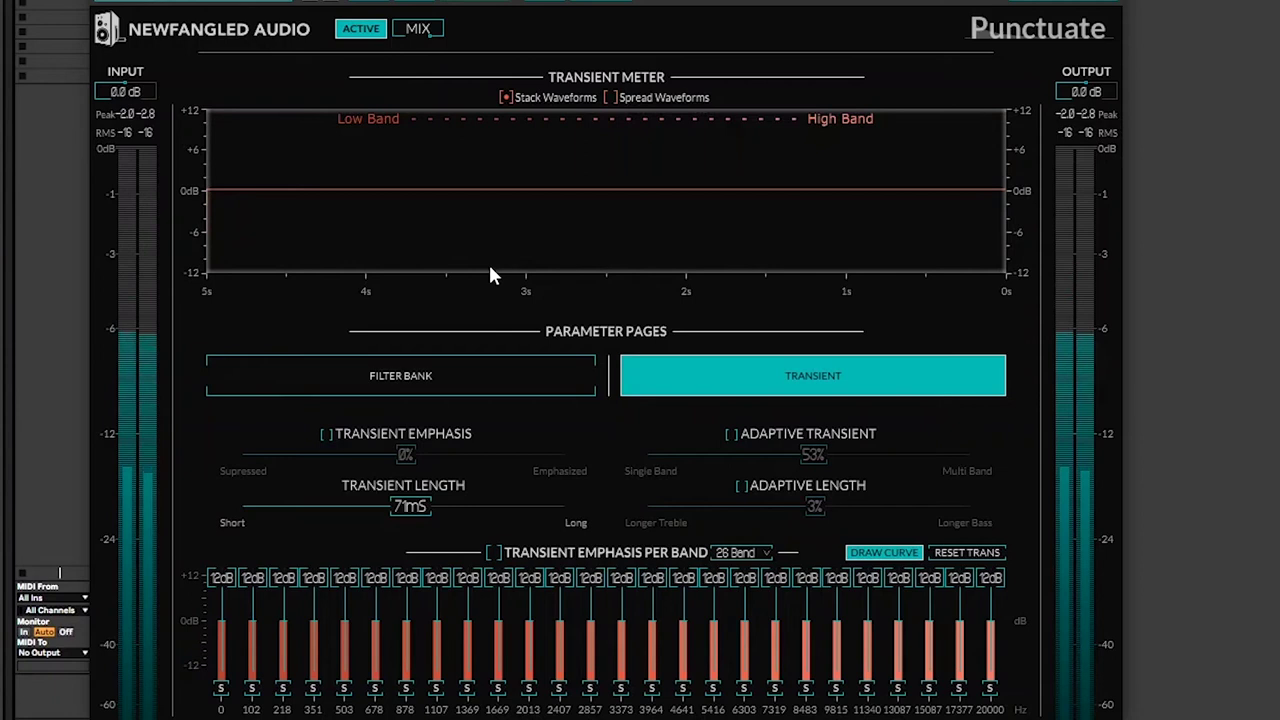
{"action": "left_click", "coordinate": [326, 435]}
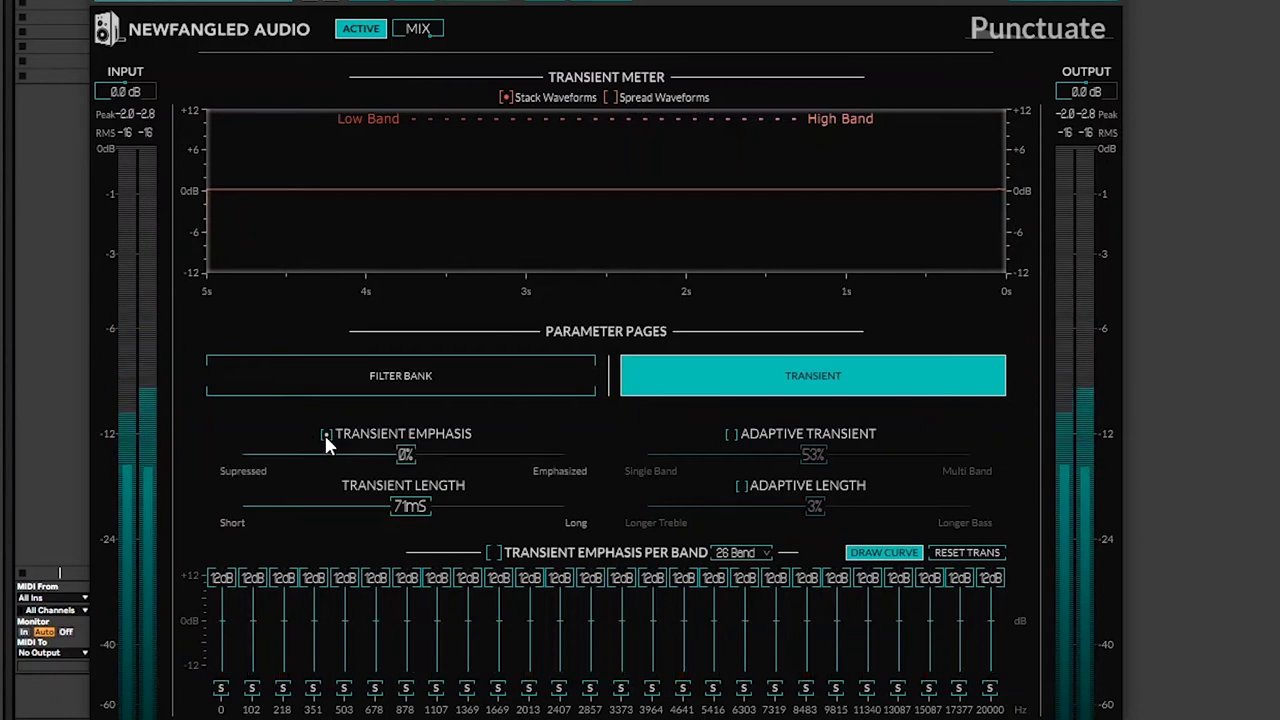
{"action": "left_click", "coordinate": [741, 486]}
{"action": "left_click", "coordinate": [733, 434]}
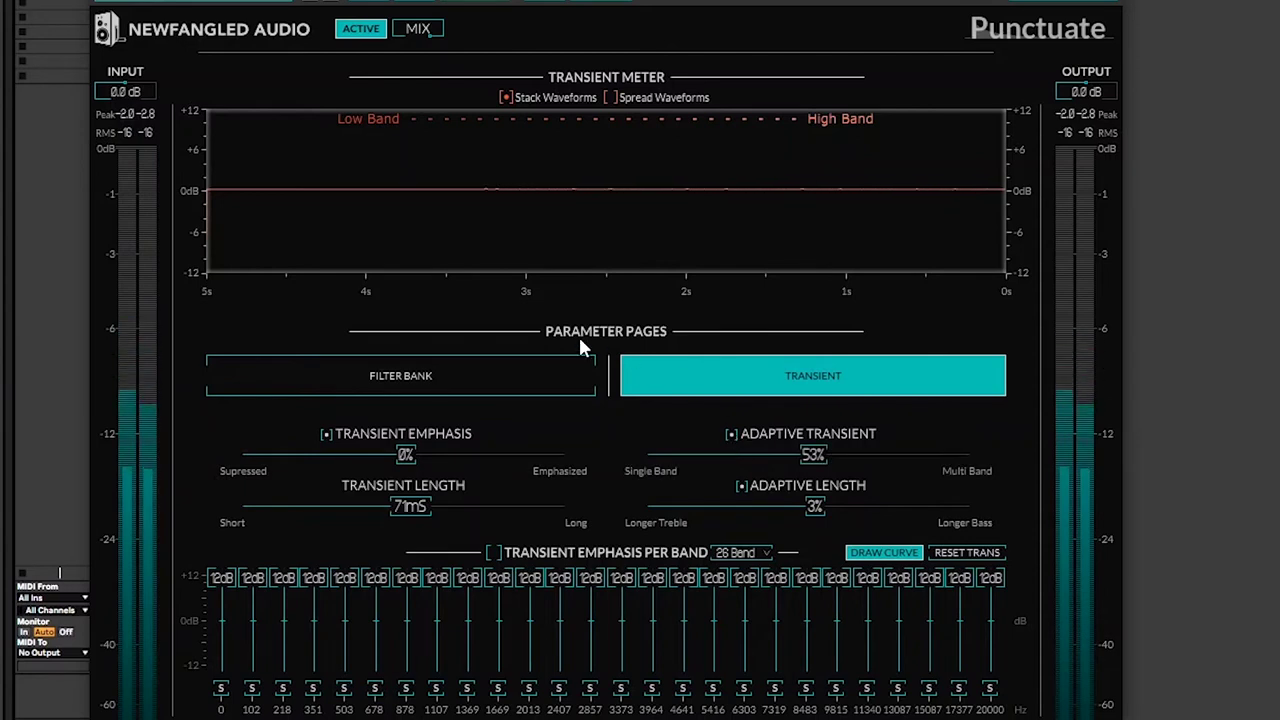
{"action": "left_click", "coordinate": [493, 552]}
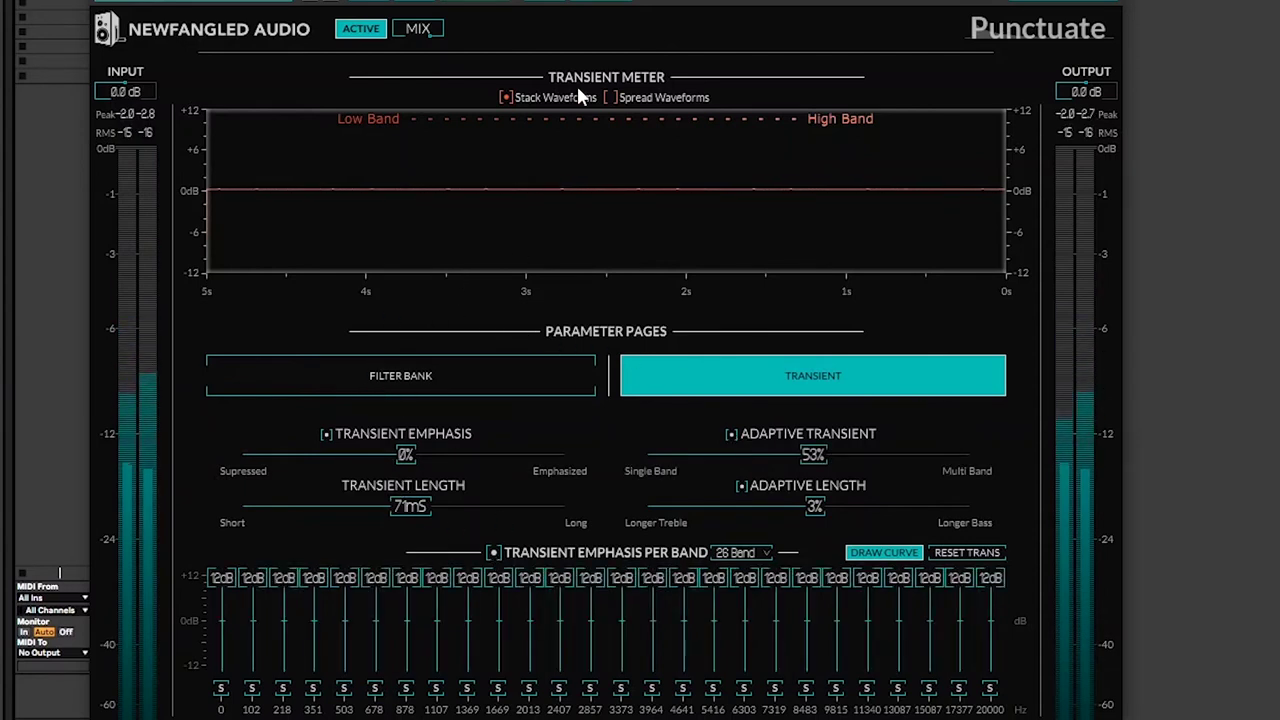
{"action": "left_click", "coordinate": [610, 92]}
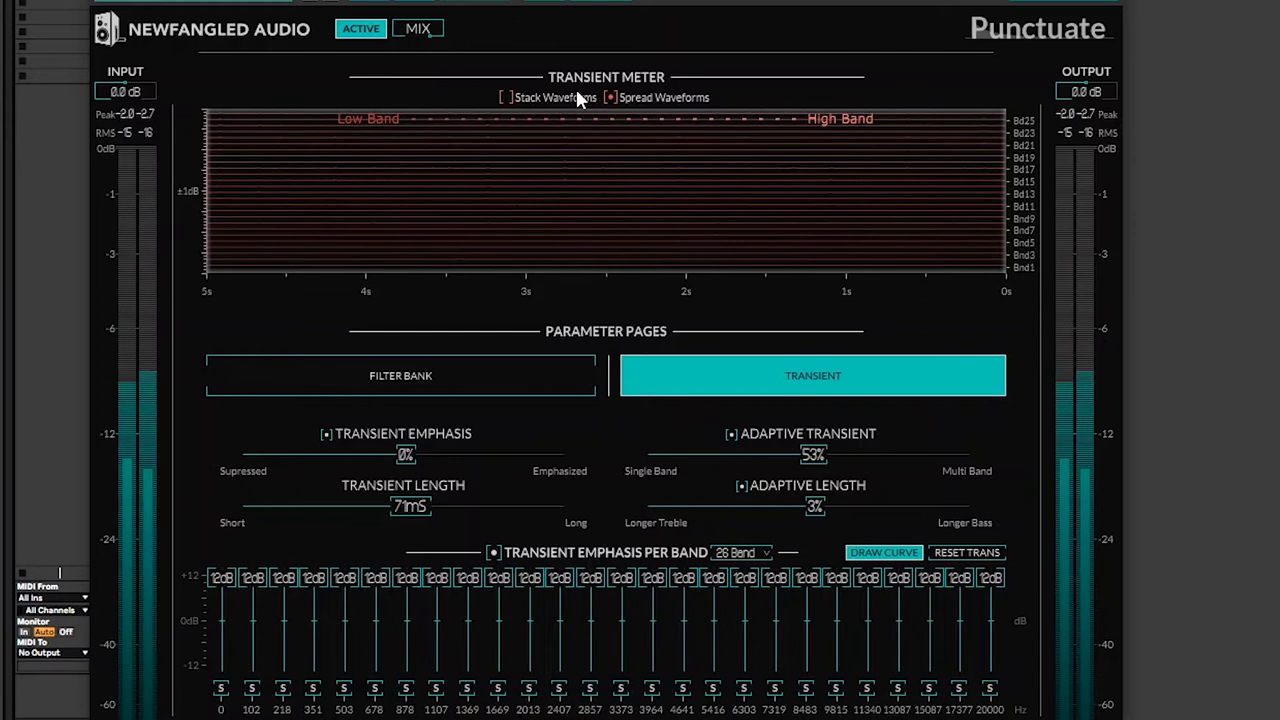
{"action": "left_click", "coordinate": [510, 97]}
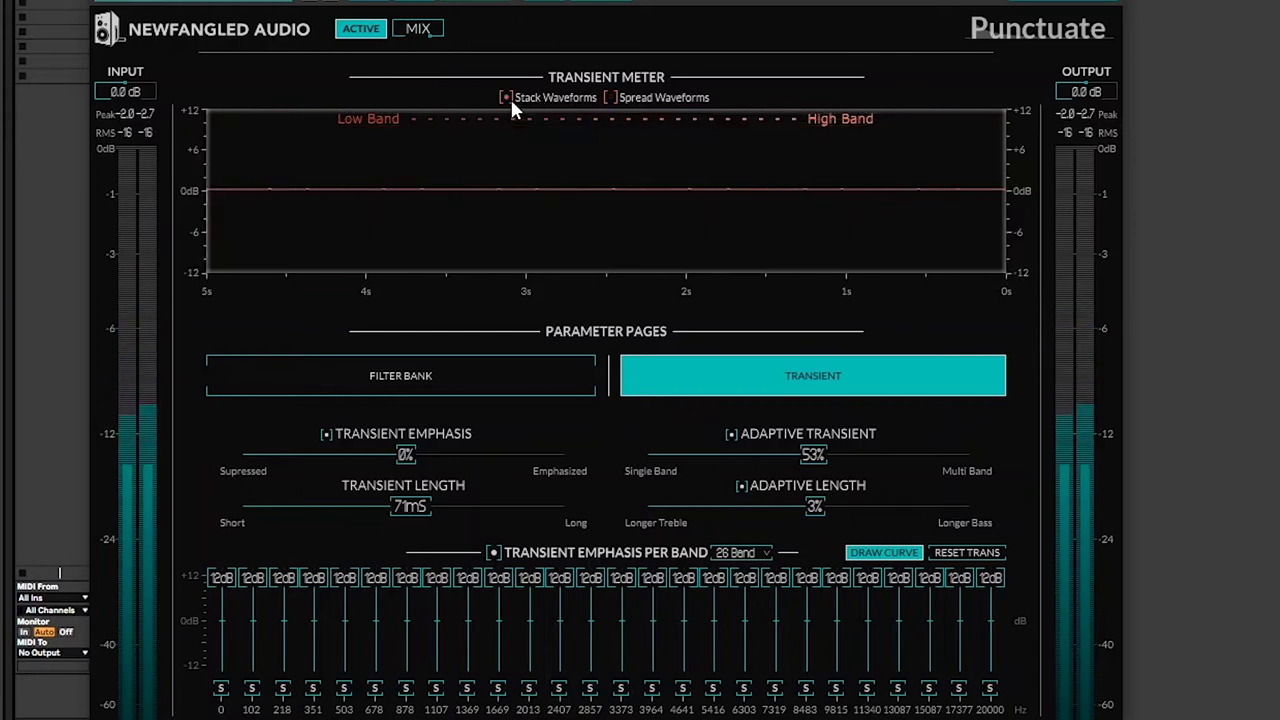
Spread the meter per band; set Transient Emphasis 33%, Adaptive Length 95%, Adaptive Transient 89%.
{"action": "left_click", "coordinate": [610, 96]}
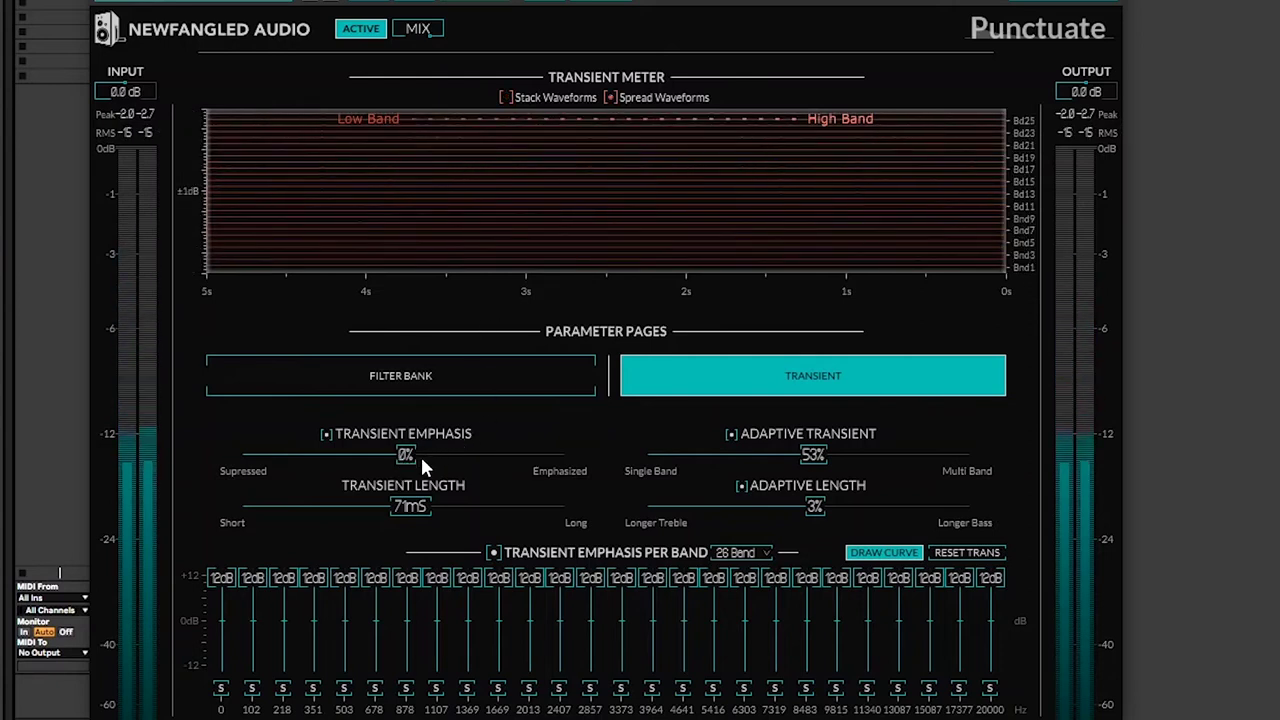
{"action": "left_click_drag", "start_coordinate": [409, 456], "coordinate": [451, 455]}
{"action": "left_click_drag", "start_coordinate": [811, 500], "coordinate": [931, 505]}
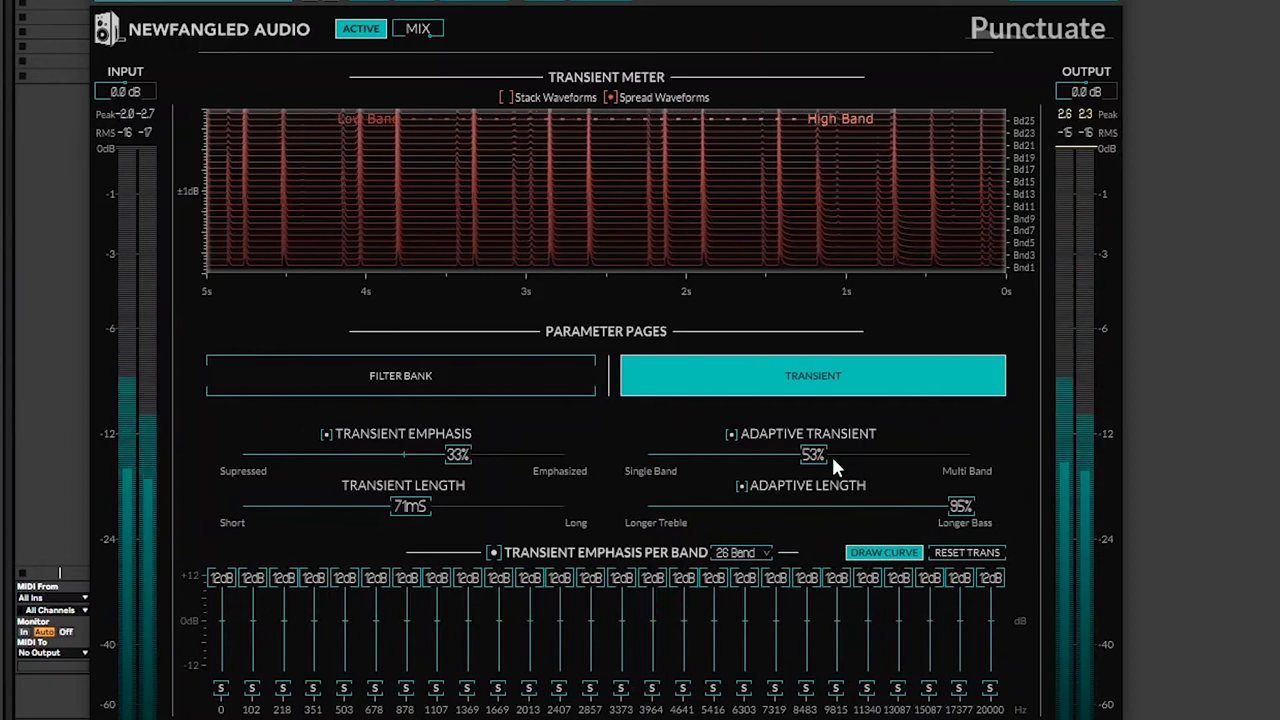
{"action": "left_click_drag", "start_coordinate": [831, 454], "coordinate": [912, 454]}
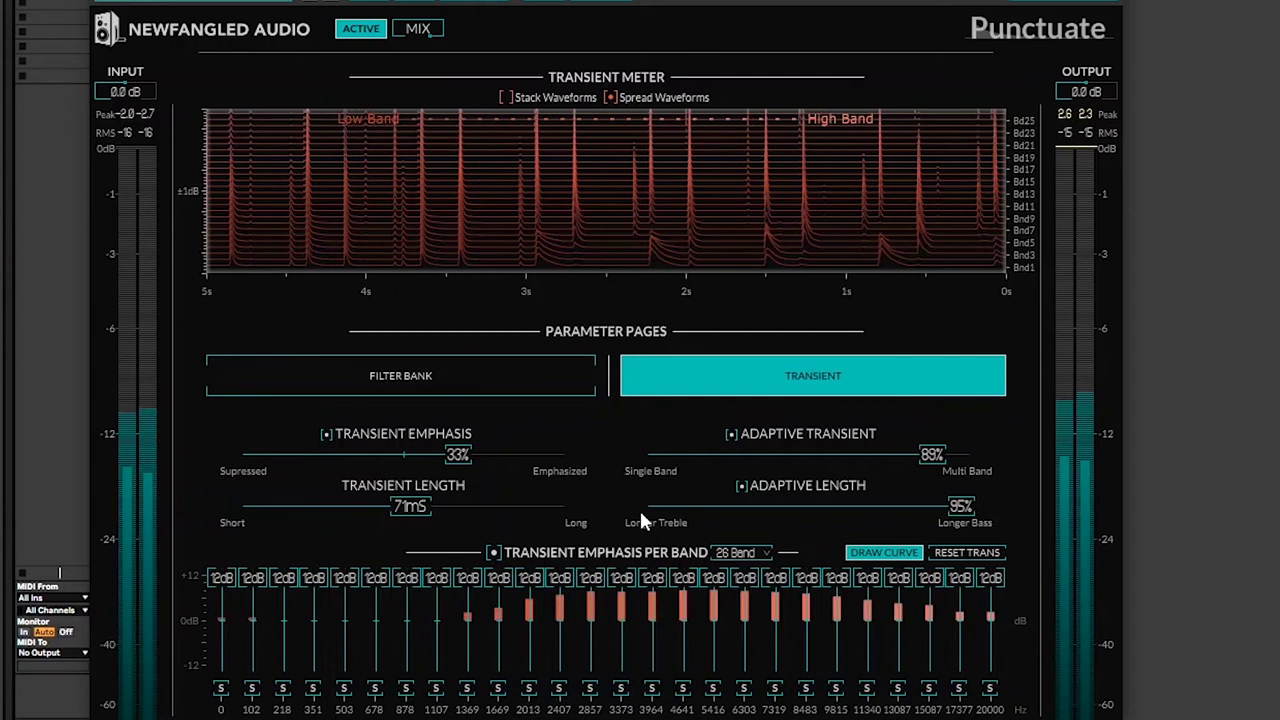
Set Transient Length to 869 ms; draw bands: 0, 102 Hz and 20 kHz cut, mids 7–9 dB.
{"action": "left_click_drag", "start_coordinate": [423, 503], "coordinate": [531, 502]}
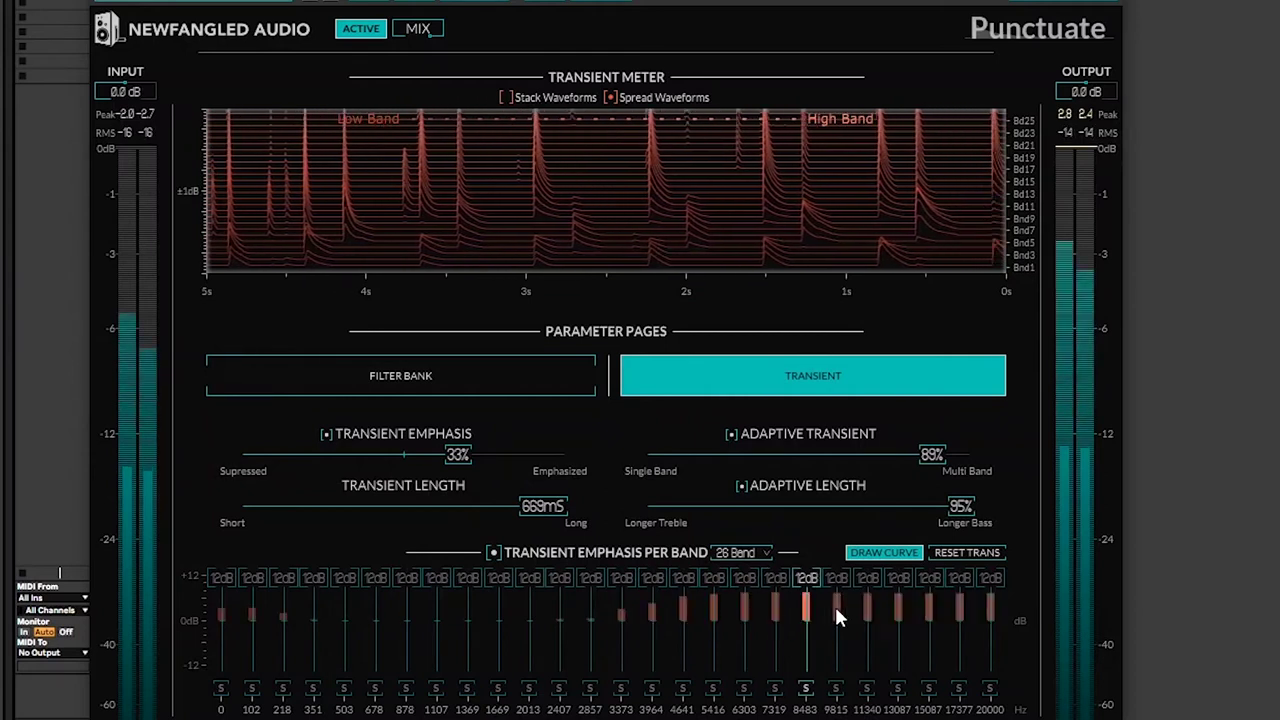
{"action": "mouse_move", "coordinate": [950, 592]}
{"action": "left_mouse_down"}
{"action": "mouse_move", "coordinate": [437, 578]}
{"action": "mouse_move", "coordinate": [633, 575]}
{"action": "mouse_move", "coordinate": [486, 591]}
{"action": "left_mouse_up"}
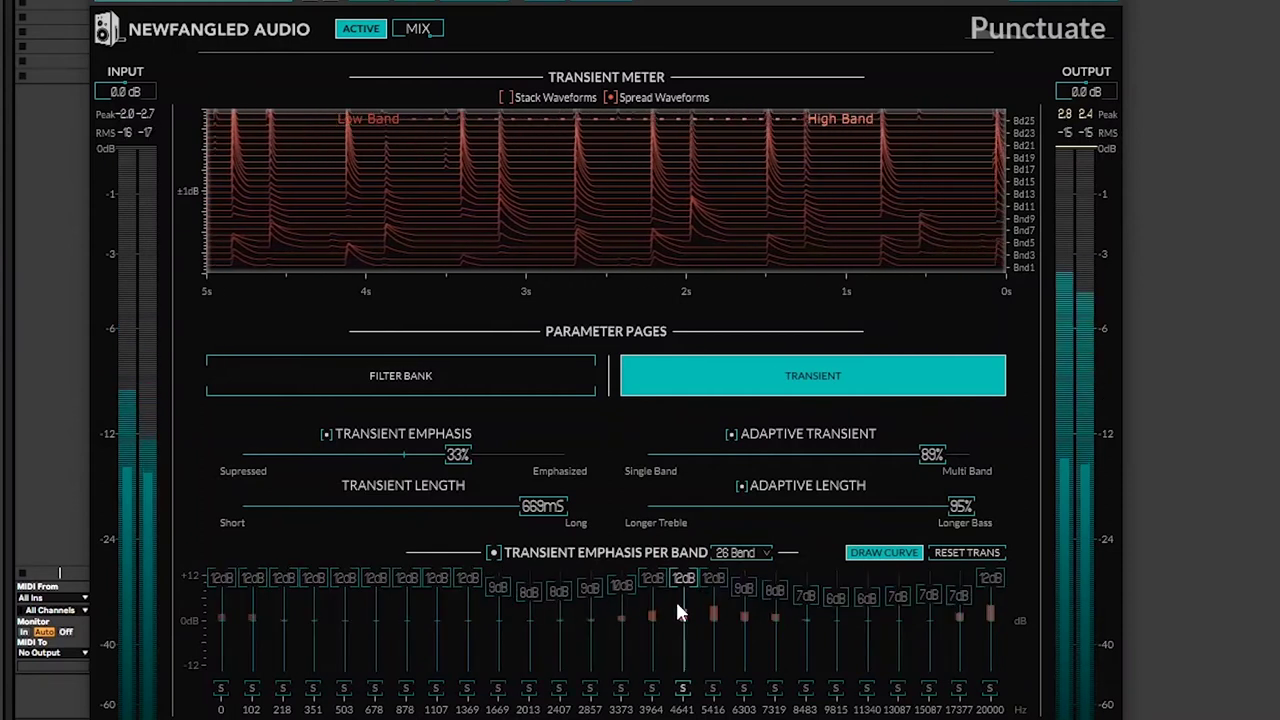
{"action": "mouse_move", "coordinate": [675, 598]}
{"action": "left_mouse_down"}
{"action": "mouse_move", "coordinate": [652, 564]}
{"action": "mouse_move", "coordinate": [709, 580]}
{"action": "mouse_move", "coordinate": [715, 553]}
{"action": "mouse_move", "coordinate": [713, 594]}
{"action": "left_mouse_up"}
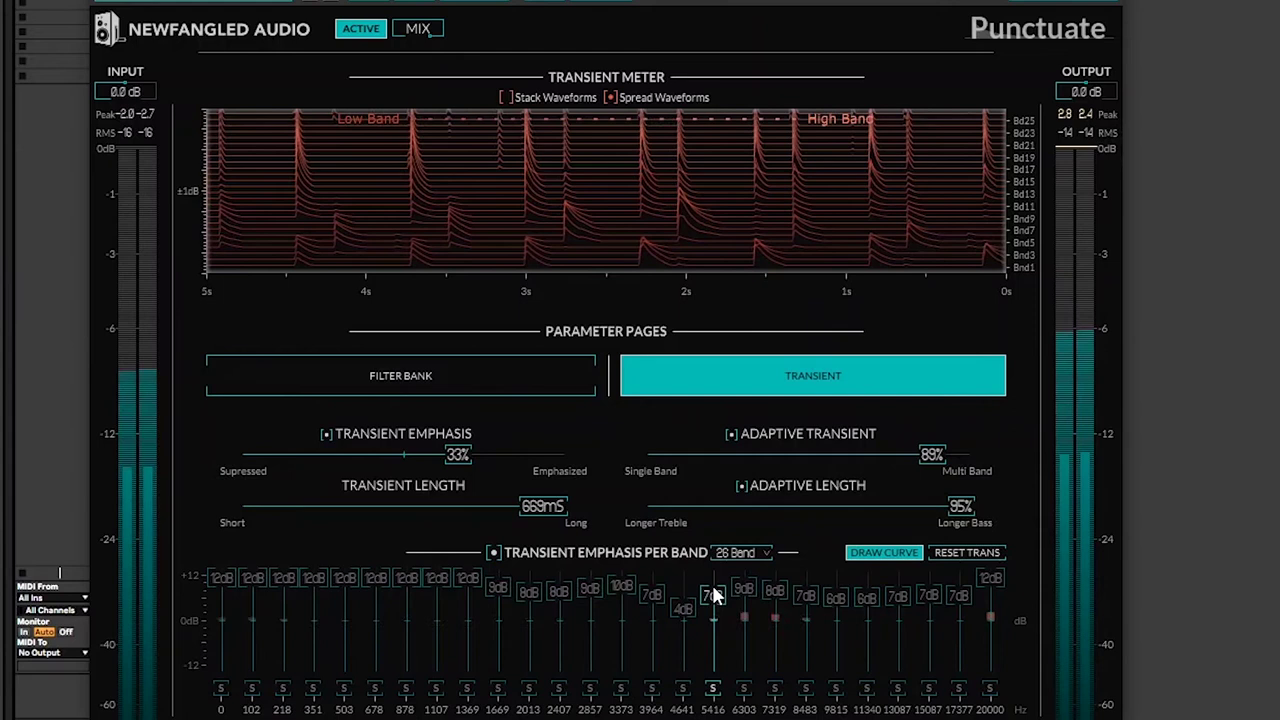
{"action": "mouse_move", "coordinate": [287, 574]}
{"action": "left_mouse_down"}
{"action": "mouse_move", "coordinate": [246, 597]}
{"action": "mouse_move", "coordinate": [211, 675]}
{"action": "mouse_move", "coordinate": [251, 650]}
{"action": "mouse_move", "coordinate": [255, 629]}
{"action": "mouse_move", "coordinate": [255, 651]}
{"action": "mouse_move", "coordinate": [222, 672]}
{"action": "mouse_move", "coordinate": [263, 610]}
{"action": "mouse_move", "coordinate": [256, 621]}
{"action": "left_mouse_up"}
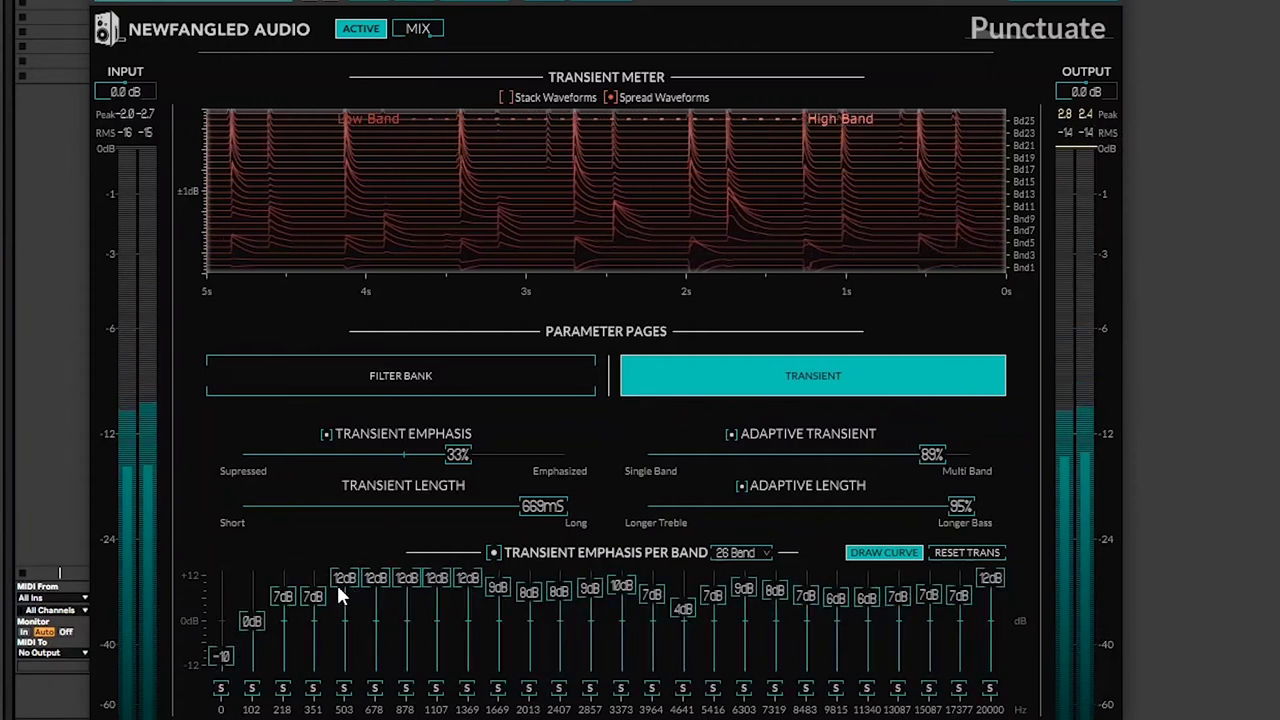
{"action": "mouse_move", "coordinate": [338, 590]}
{"action": "left_mouse_down"}
{"action": "mouse_move", "coordinate": [422, 576]}
{"action": "mouse_move", "coordinate": [460, 598]}
{"action": "mouse_move", "coordinate": [439, 589]}
{"action": "mouse_move", "coordinate": [469, 583]}
{"action": "mouse_move", "coordinate": [473, 598]}
{"action": "left_mouse_up"}
{"action": "left_click_drag", "start_coordinate": [991, 606], "coordinate": [989, 620]}
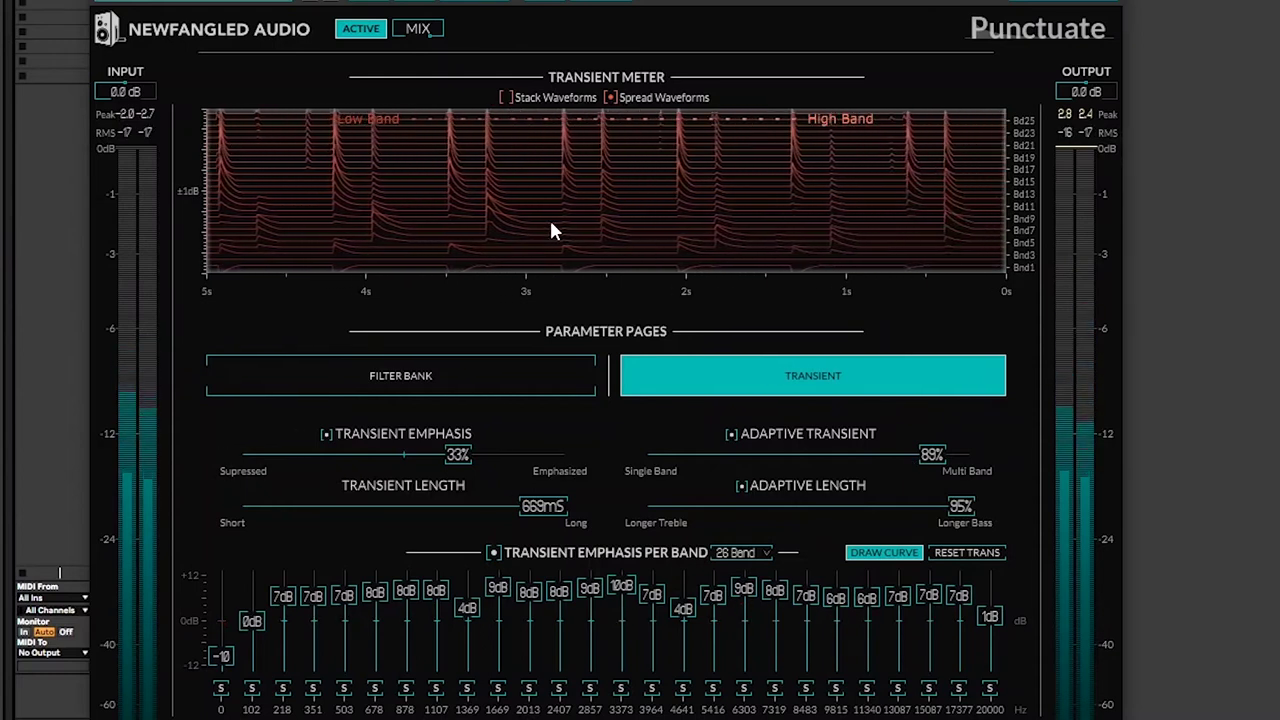
{"action": "left_click", "coordinate": [361, 30]}
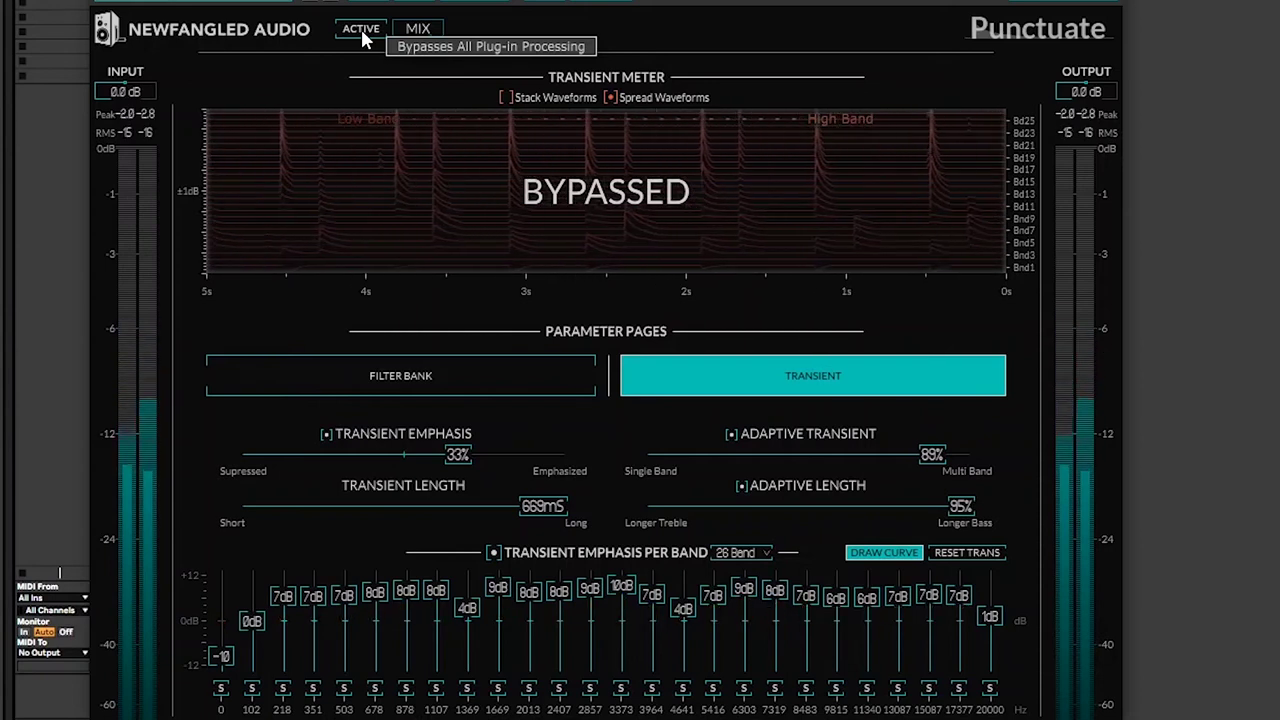
{"action": "left_click", "coordinate": [361, 29]}
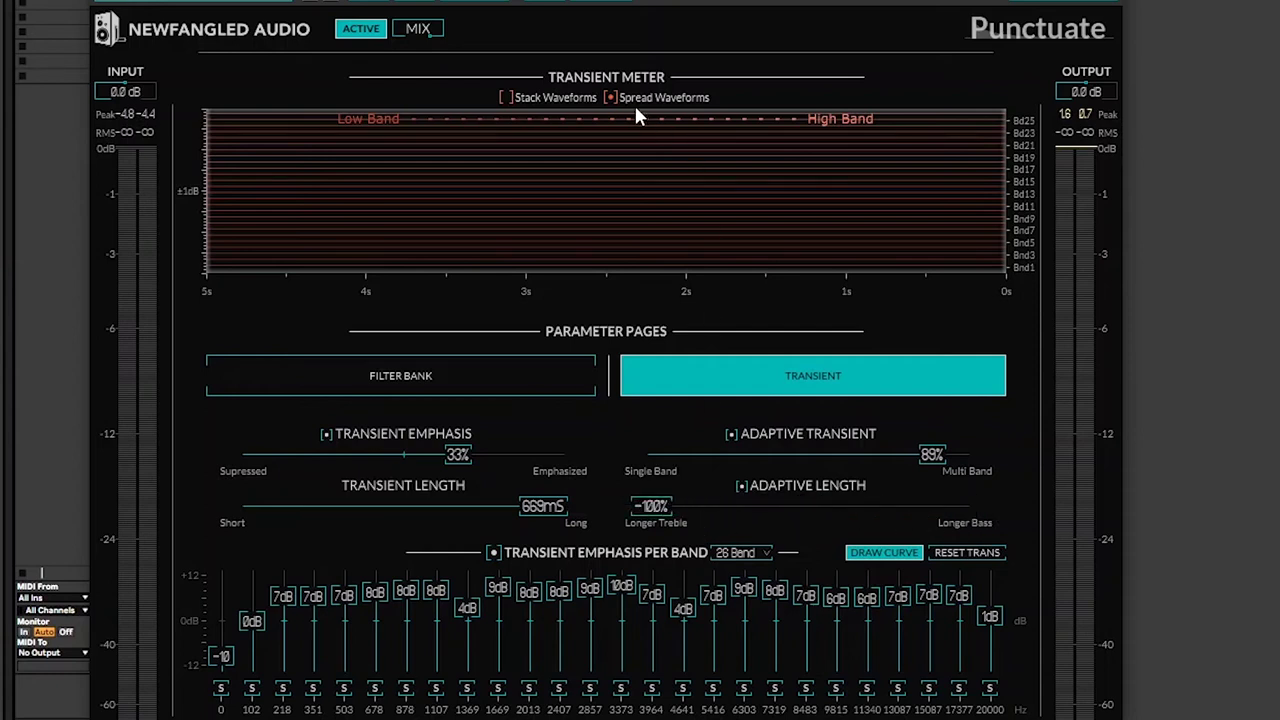
Play the melody loop, push Adaptive Length to 100% and drop Transient Emphasis to -80%.
{"action": "key", "text": "space"}
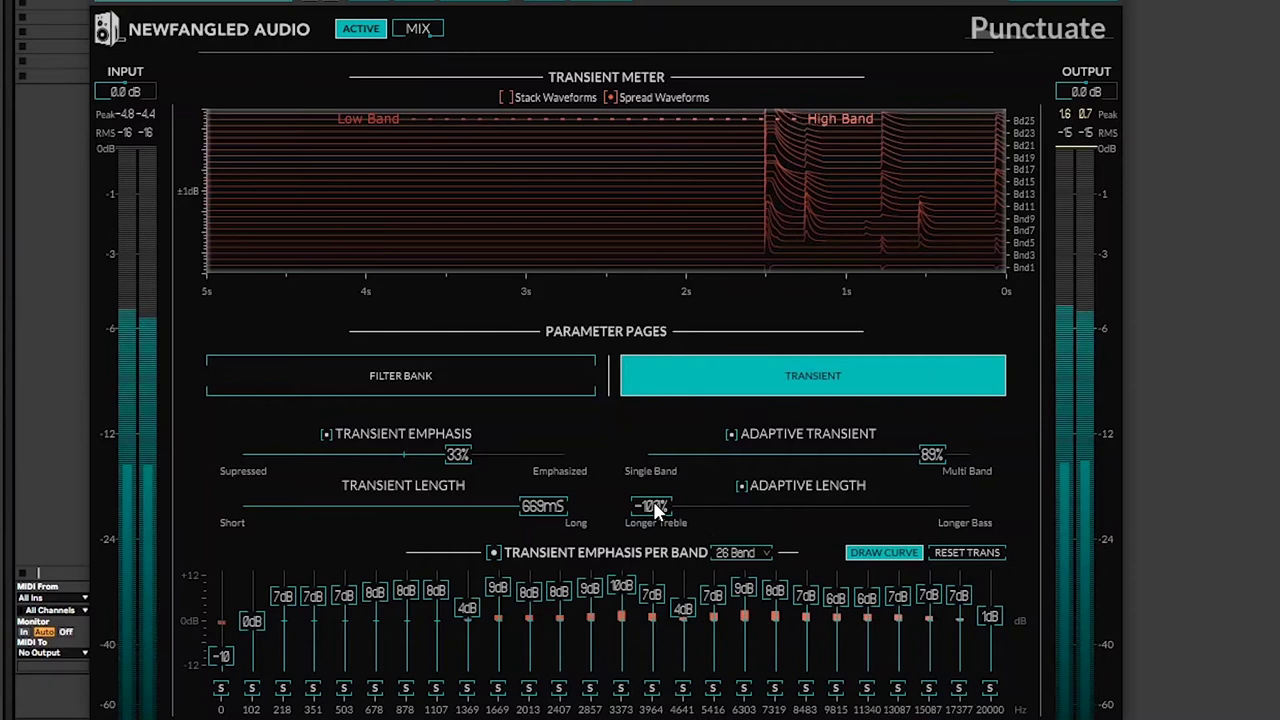
{"action": "mouse_move", "coordinate": [655, 508]}
{"action": "left_mouse_down"}
{"action": "mouse_move", "coordinate": [963, 508]}
{"action": "mouse_move", "coordinate": [652, 516]}
{"action": "left_mouse_up"}
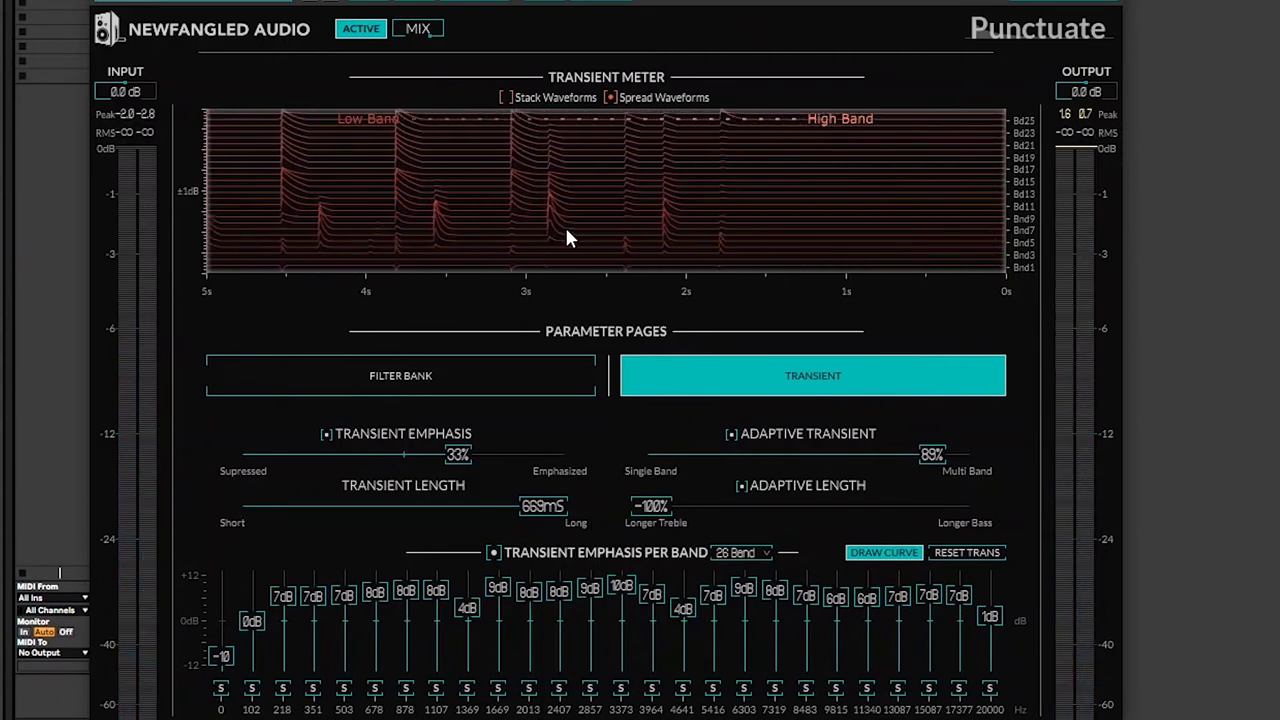
{"action": "left_click_drag", "start_coordinate": [657, 507], "coordinate": [963, 510]}
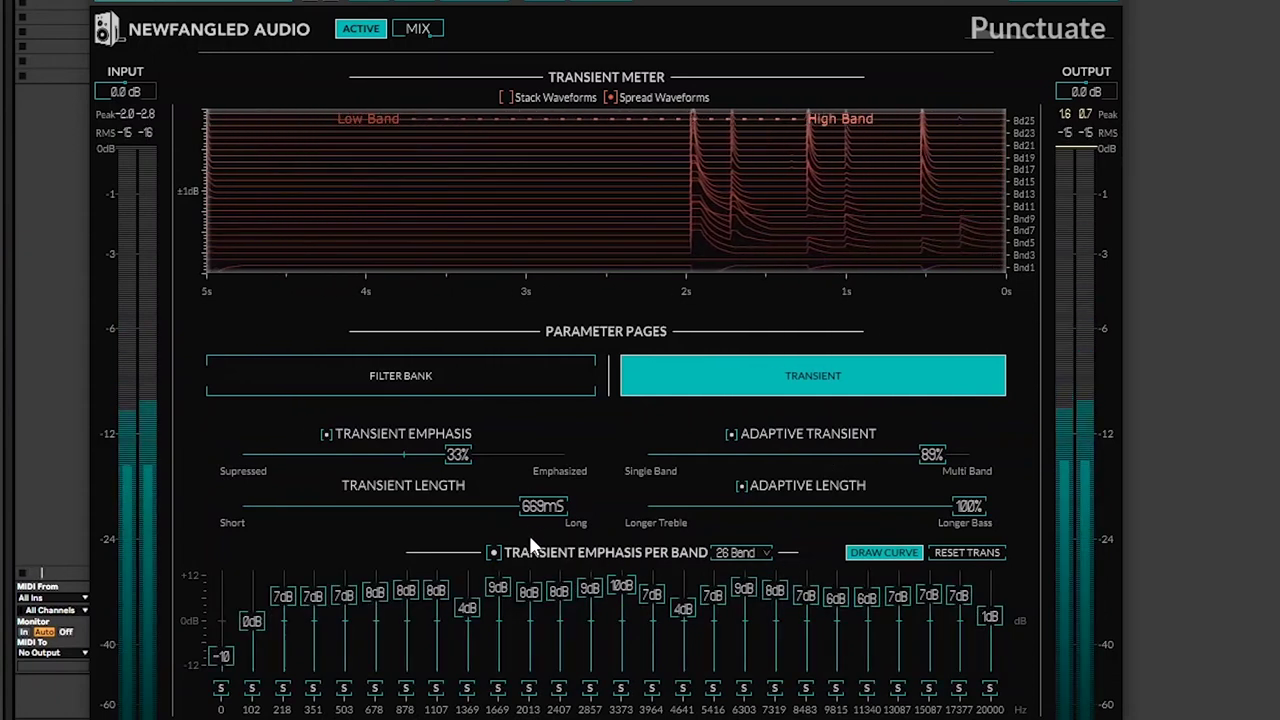
{"action": "left_click_drag", "start_coordinate": [457, 455], "coordinate": [303, 456]}
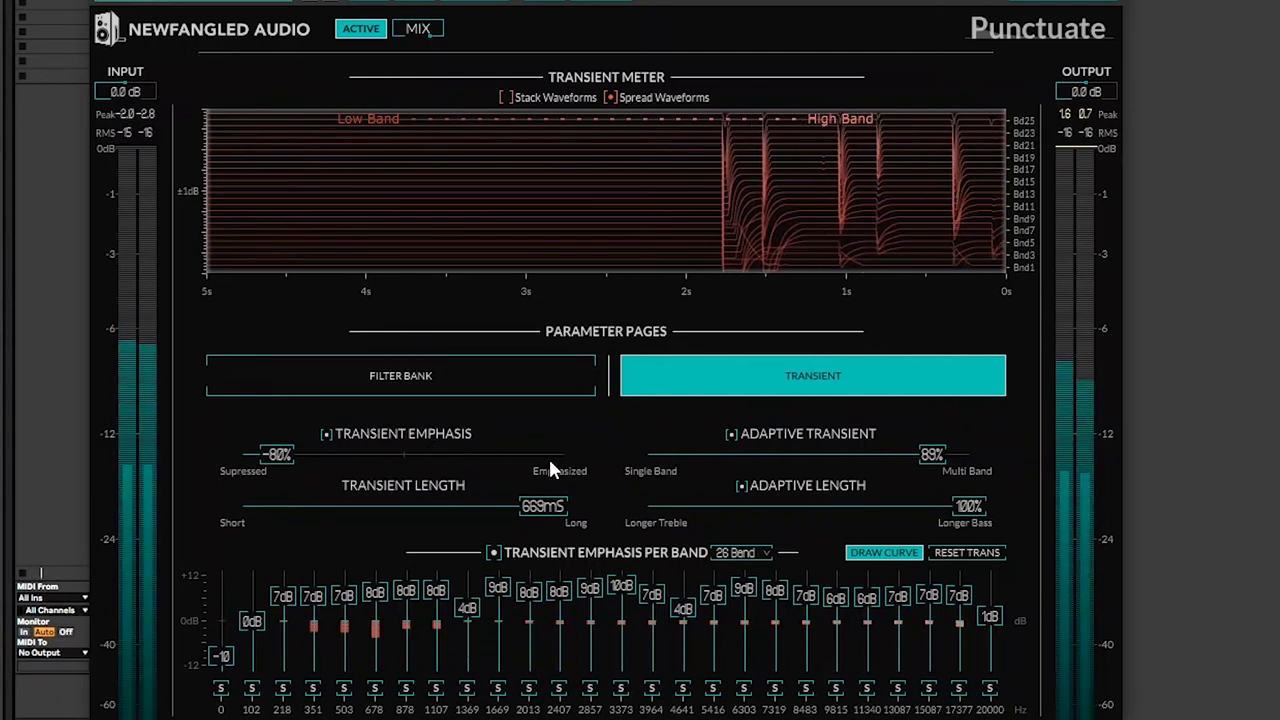
Set Transient Emphasis to 63%, Transient Length to 658 ms, and lower Adaptive Transient toward single band.
{"action": "left_click_drag", "start_coordinate": [288, 455], "coordinate": [350, 510]}
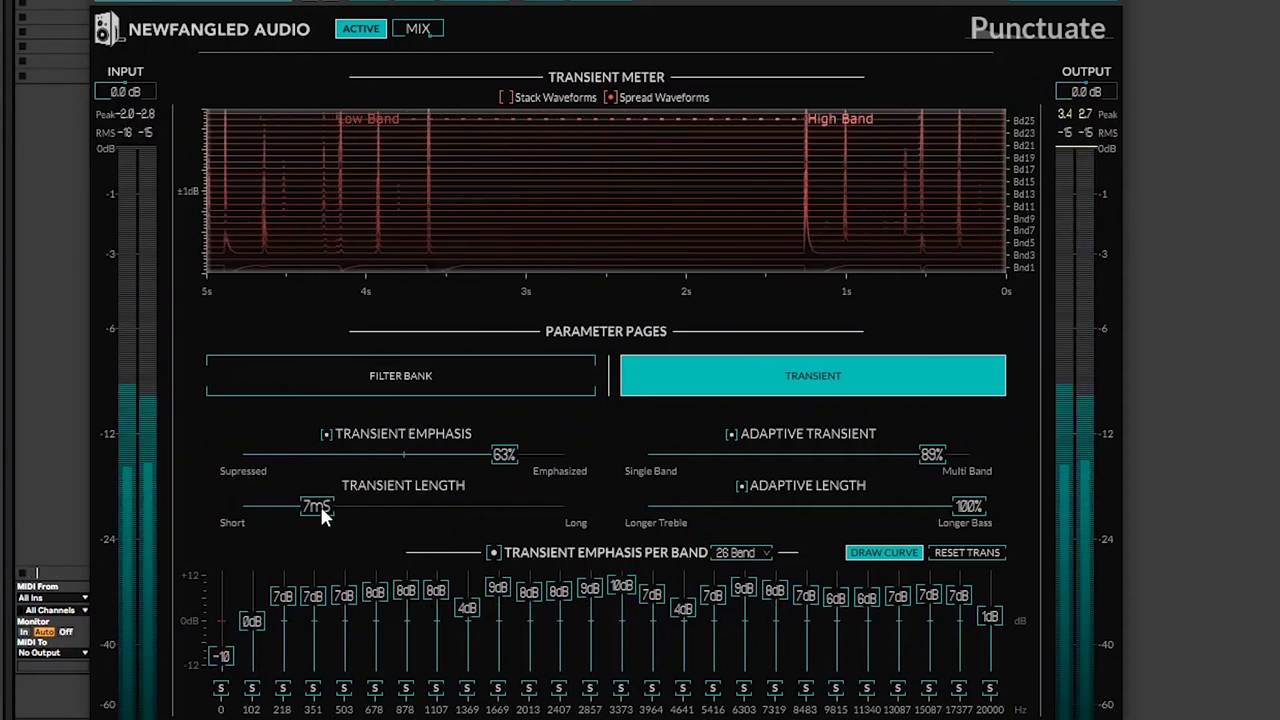
{"action": "left_click_drag", "start_coordinate": [321, 504], "coordinate": [397, 509]}
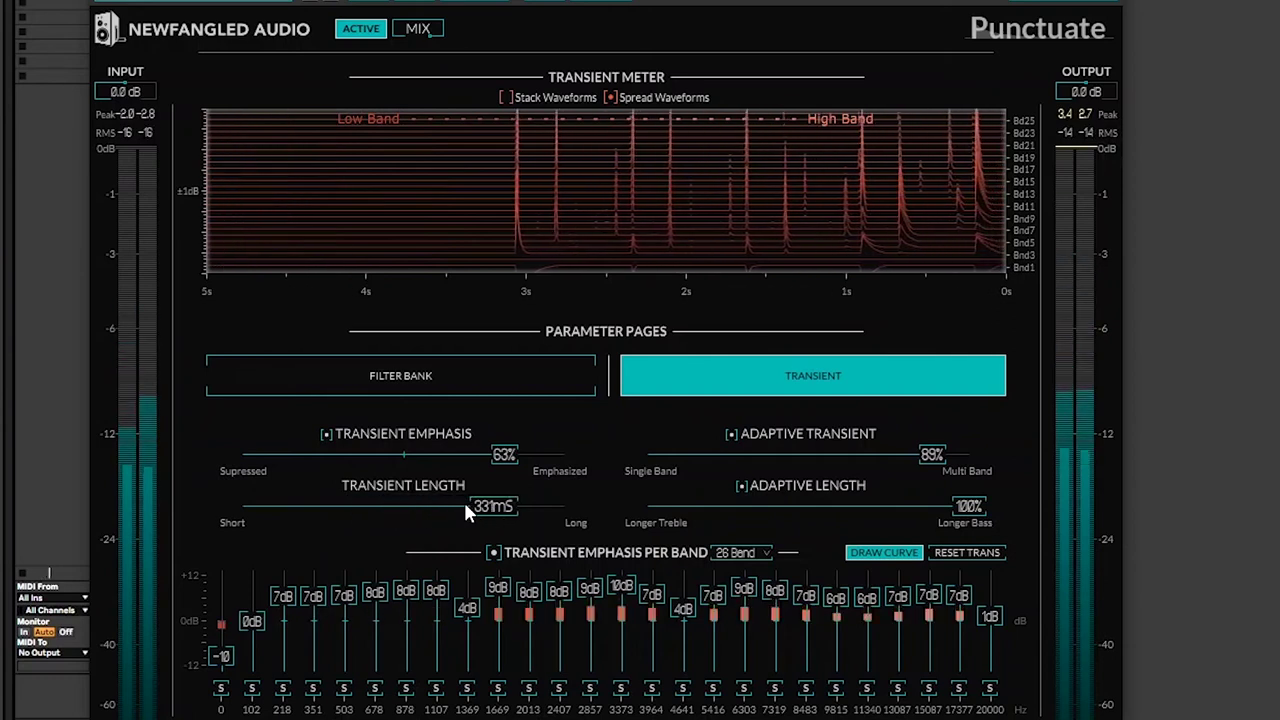
{"action": "left_click_drag", "start_coordinate": [487, 501], "coordinate": [502, 500]}
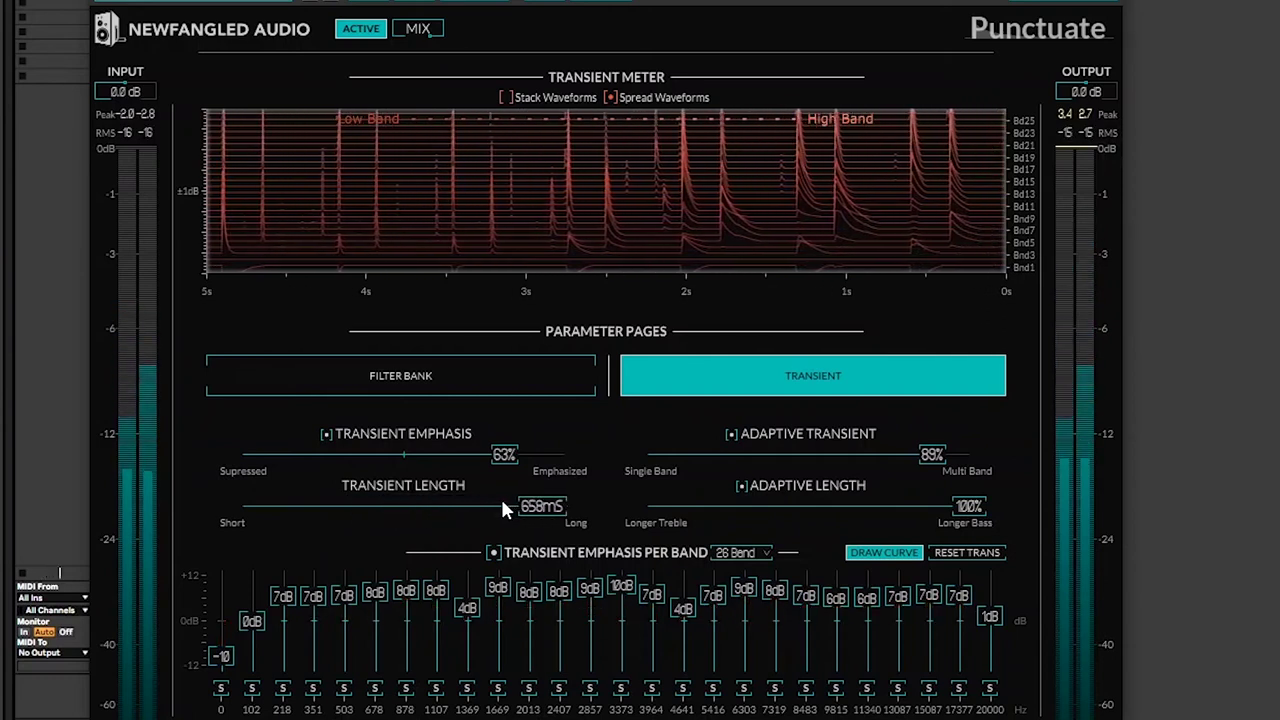
{"action": "left_click_drag", "start_coordinate": [939, 452], "coordinate": [887, 457]}
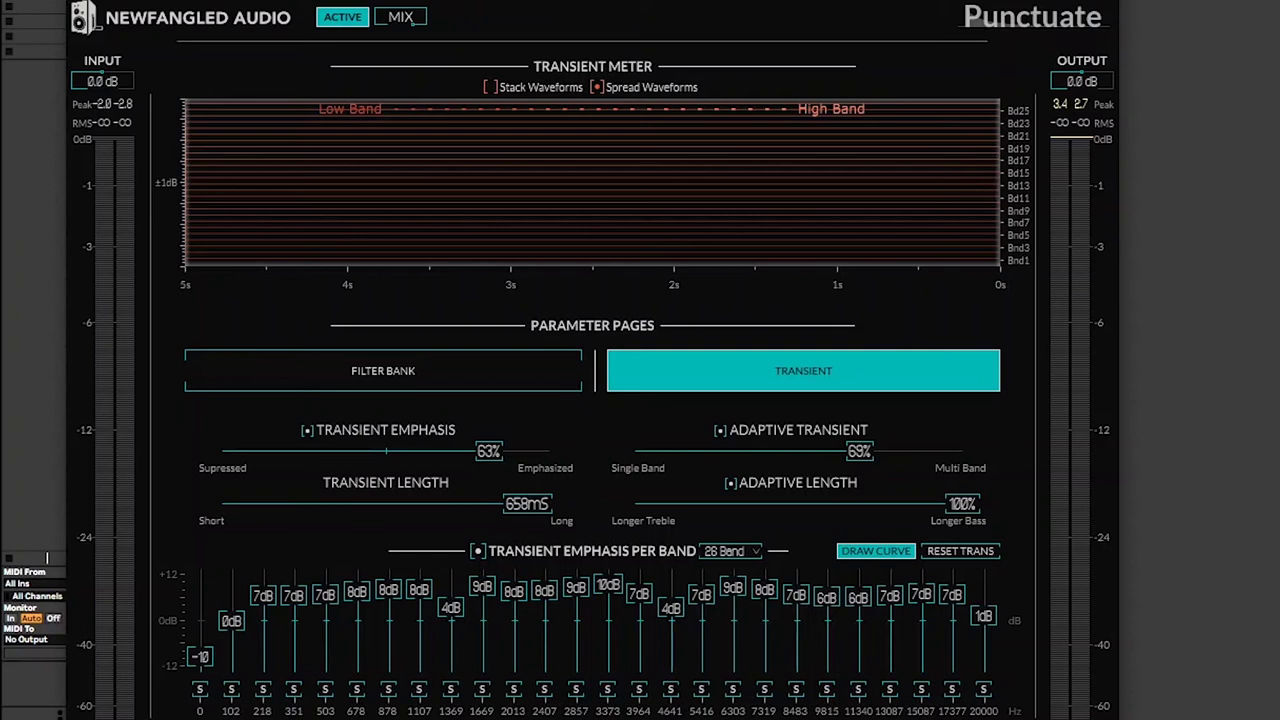
Bypass Punctuate with the ACTIVE button to compare the dry sound.
{"action": "left_click", "coordinate": [342, 17]}
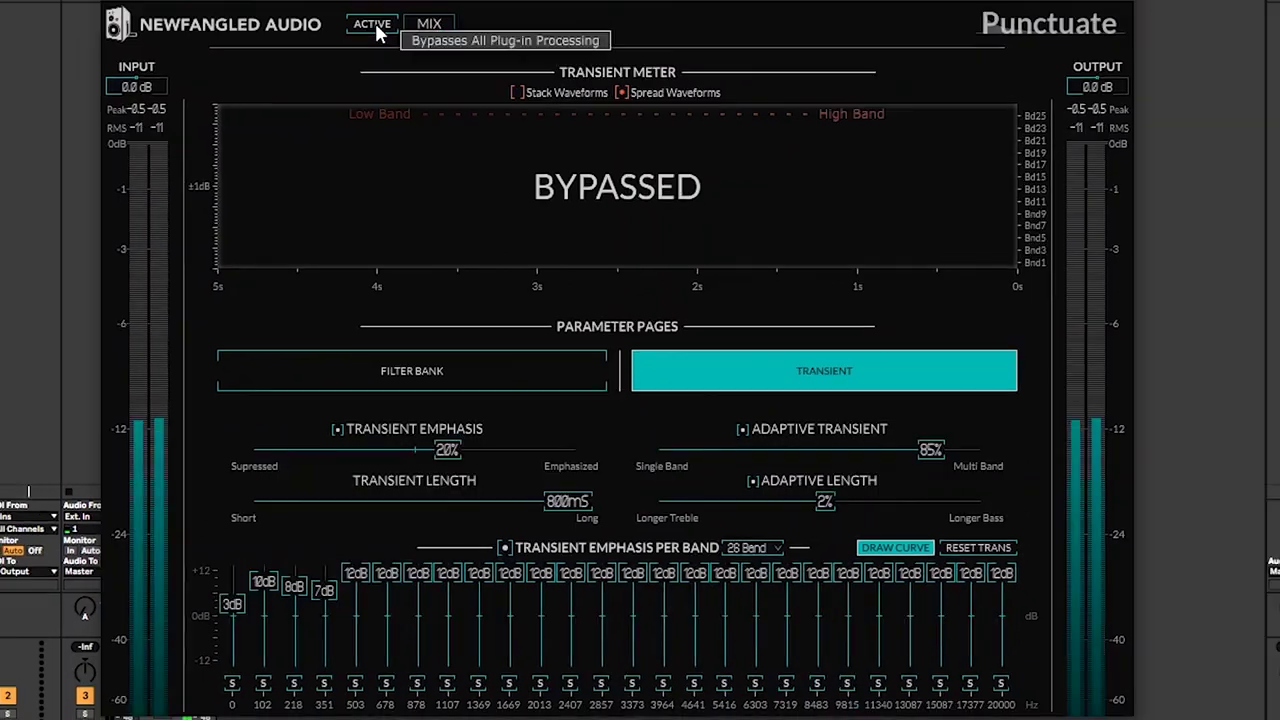
Enable processing, set Transient Emphasis to 98%, and draw a per-band emphasis curve between 2 and 12 dB.
{"action": "left_click", "coordinate": [375, 23]}
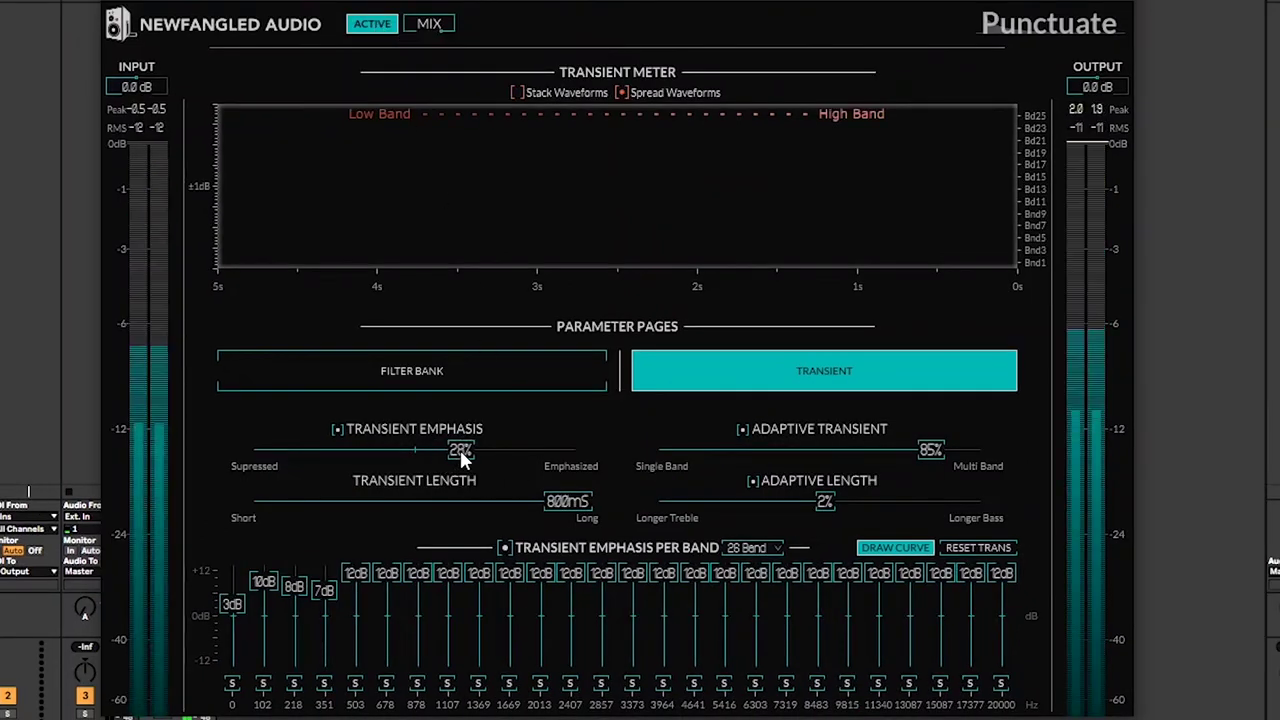
{"action": "left_click_drag", "start_coordinate": [457, 449], "coordinate": [548, 459]}
{"action": "left_click_drag", "start_coordinate": [550, 447], "coordinate": [544, 444]}
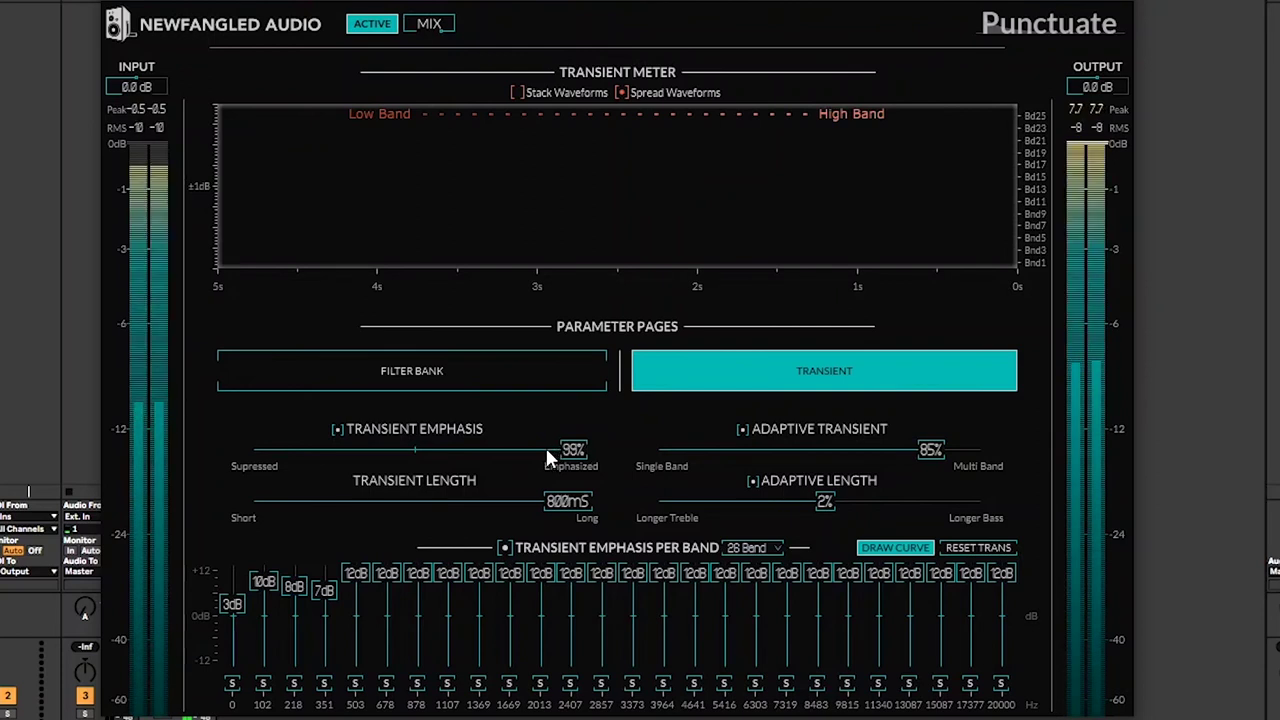
{"action": "mouse_move", "coordinate": [324, 612]}
{"action": "left_mouse_down"}
{"action": "mouse_move", "coordinate": [437, 587]}
{"action": "mouse_move", "coordinate": [562, 604]}
{"action": "mouse_move", "coordinate": [698, 600]}
{"action": "mouse_move", "coordinate": [904, 558]}
{"action": "mouse_move", "coordinate": [1001, 605]}
{"action": "left_mouse_up"}
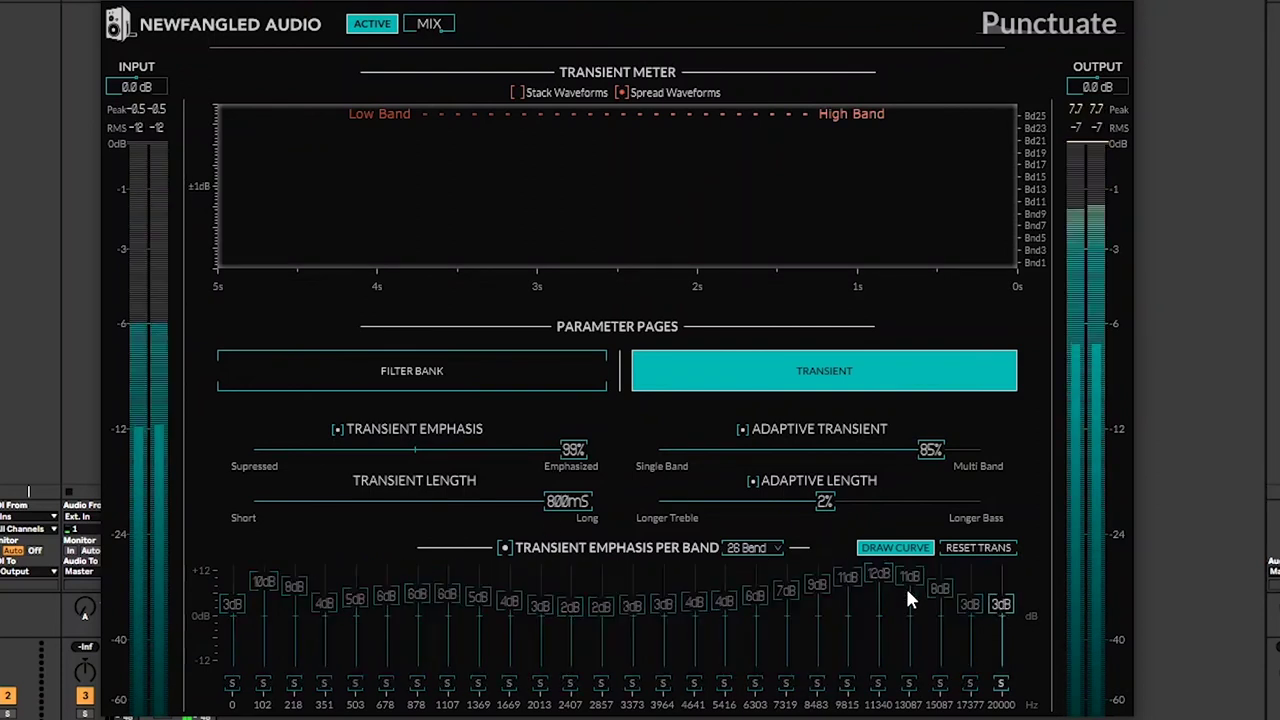
{"action": "left_click_drag", "start_coordinate": [822, 498], "coordinate": [740, 509]}
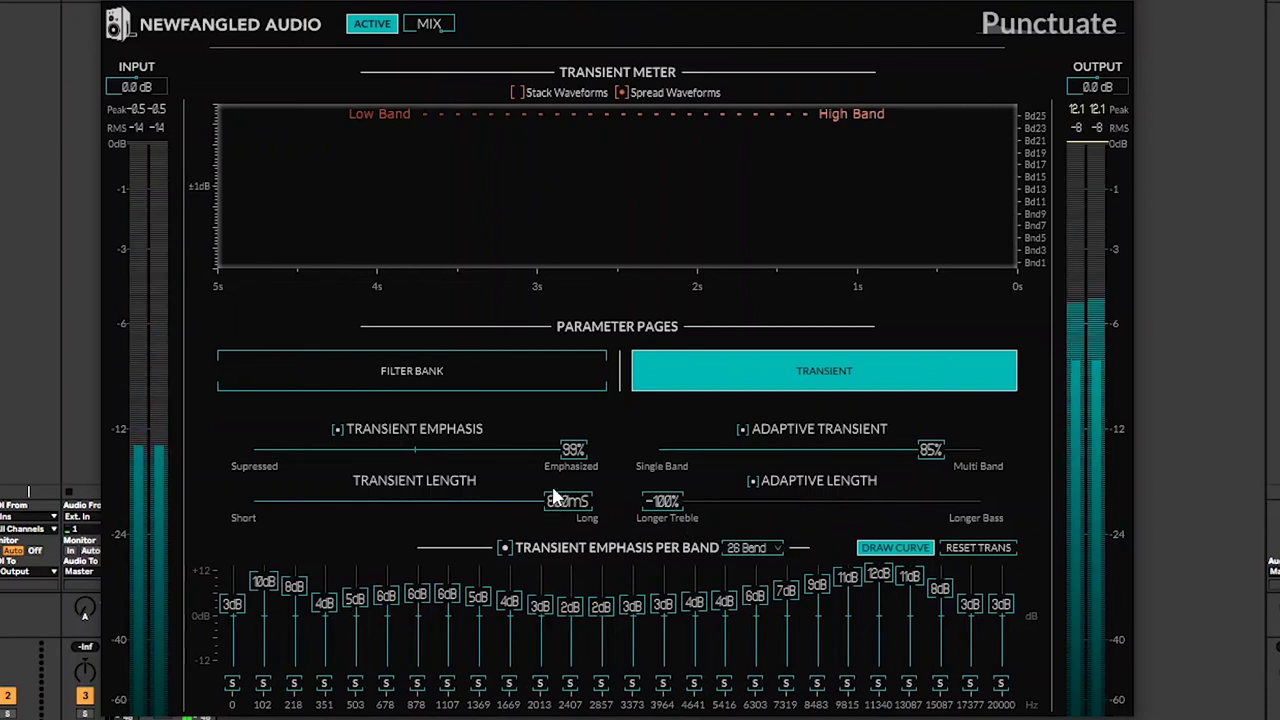
Push Transient Emphasis to 100%, cut Transient Length to 67 ms, and drop Adaptive Transient to 22%.
{"action": "left_click_drag", "start_coordinate": [566, 451], "coordinate": [493, 463]}
{"action": "left_click_drag", "start_coordinate": [571, 500], "coordinate": [437, 499]}
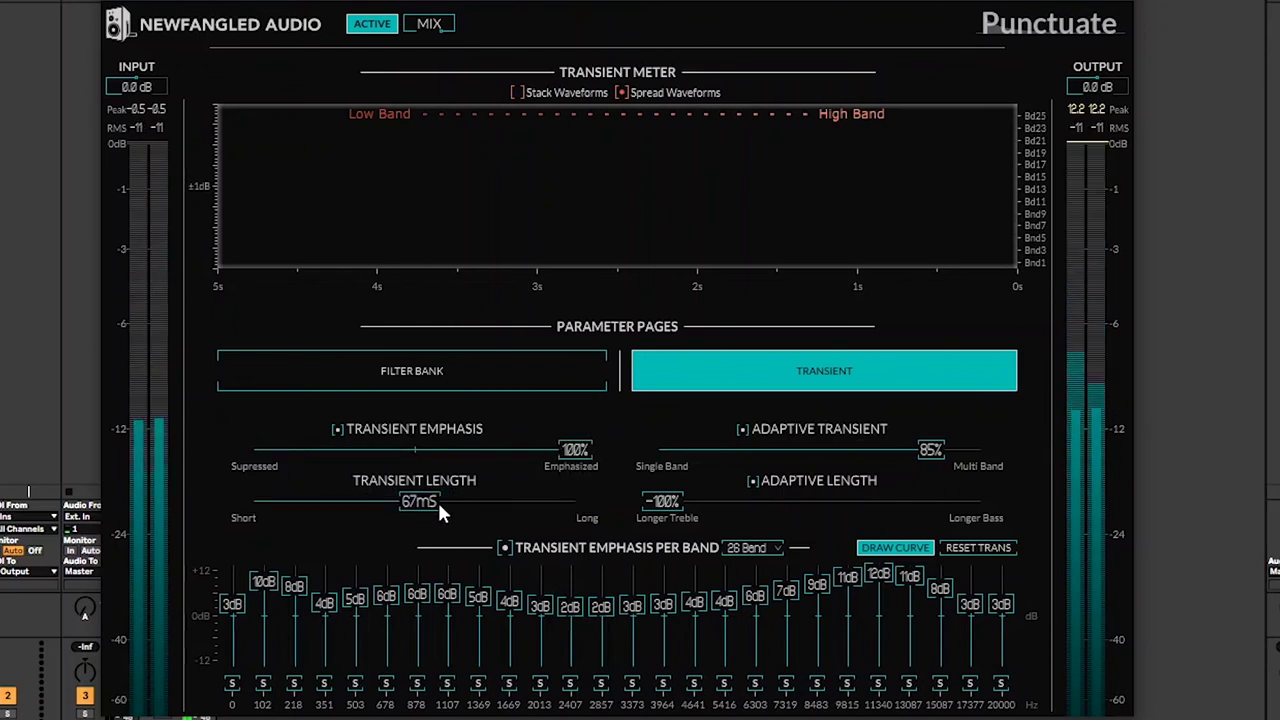
{"action": "left_click_drag", "start_coordinate": [941, 450], "coordinate": [774, 449]}
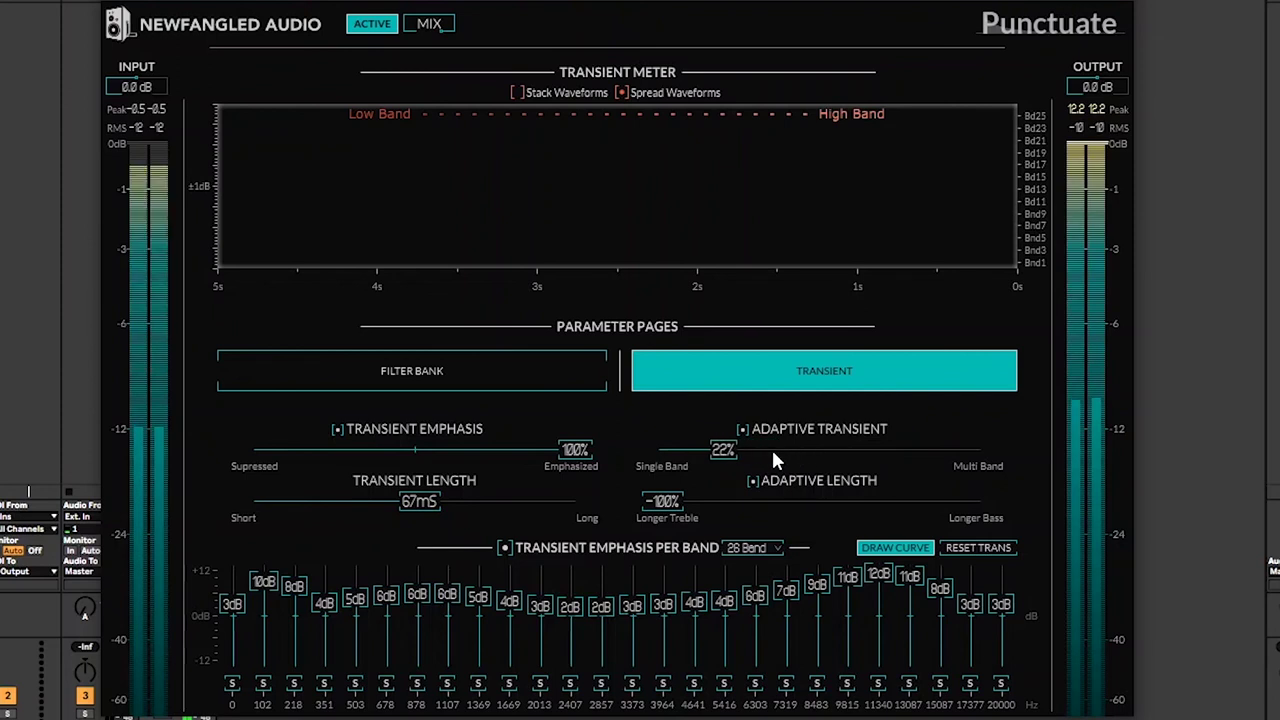
Briefly bypass the drum loop to compare, then set Adaptive Length 25% and Adaptive Transient 73%.
{"action": "left_click", "coordinate": [375, 24]}
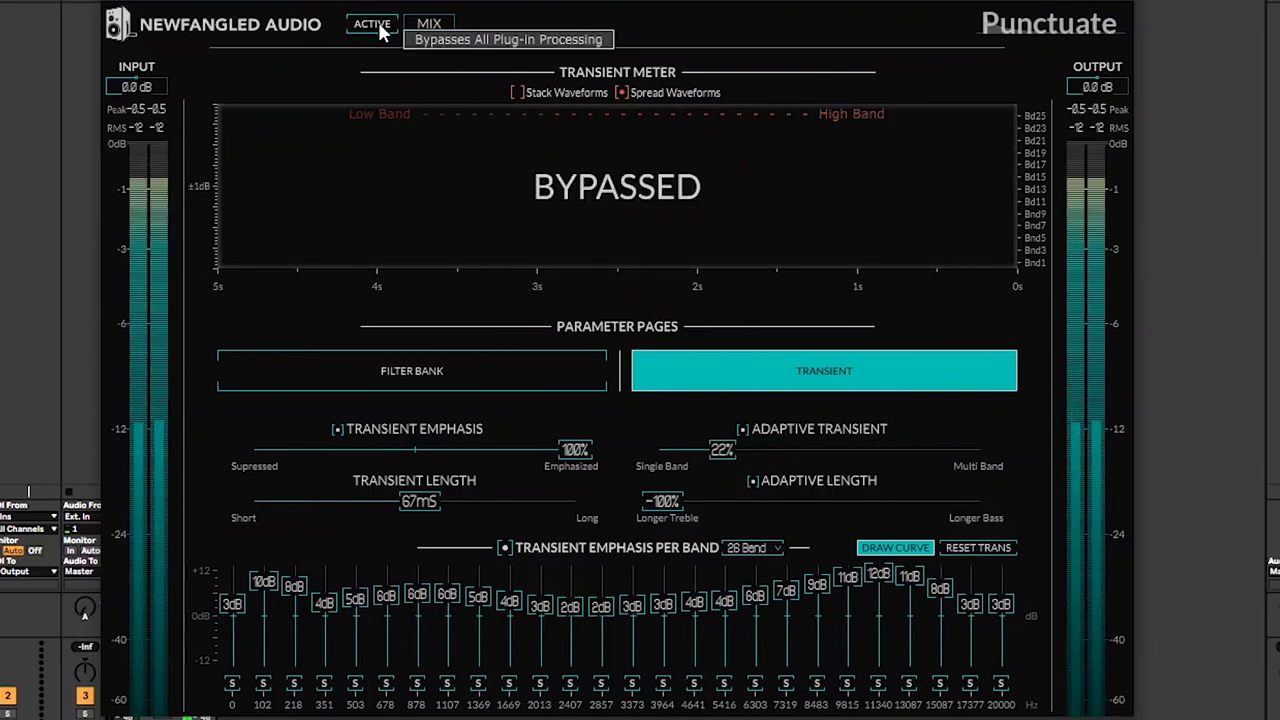
{"action": "left_click", "coordinate": [378, 27]}
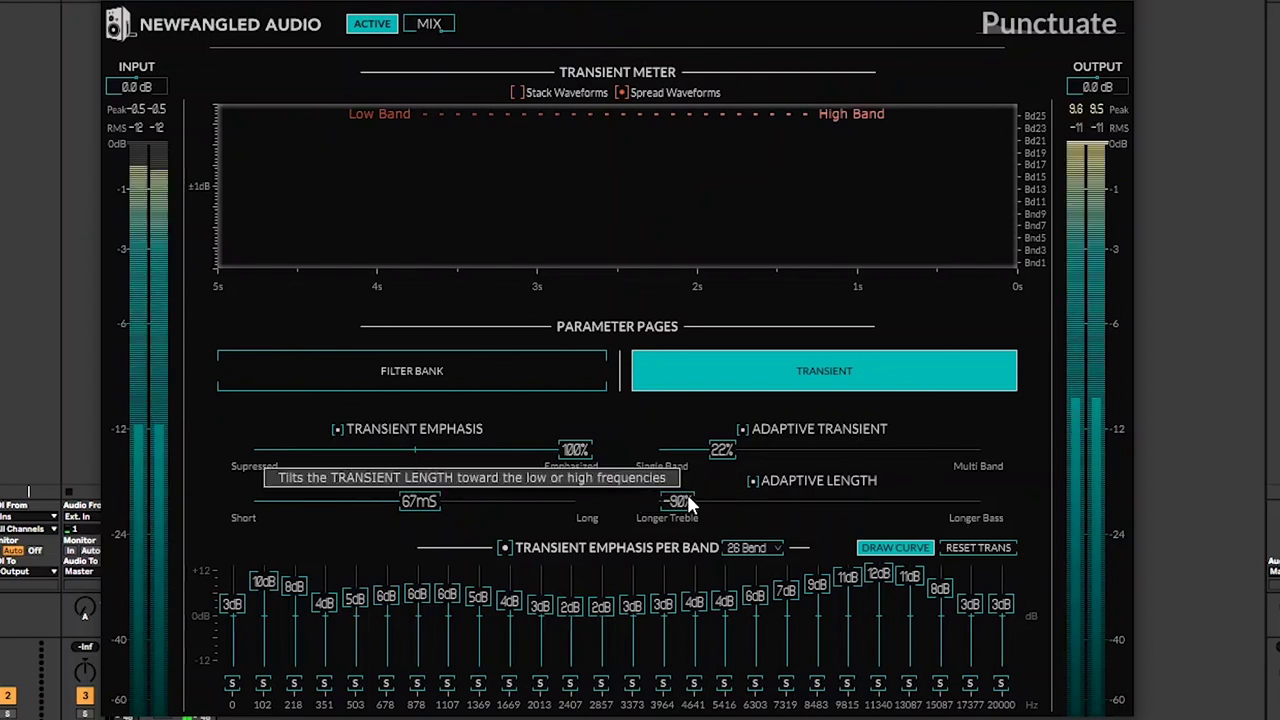
{"action": "left_click_drag", "start_coordinate": [687, 494], "coordinate": [803, 484]}
{"action": "left_click_drag", "start_coordinate": [724, 450], "coordinate": [854, 444]}
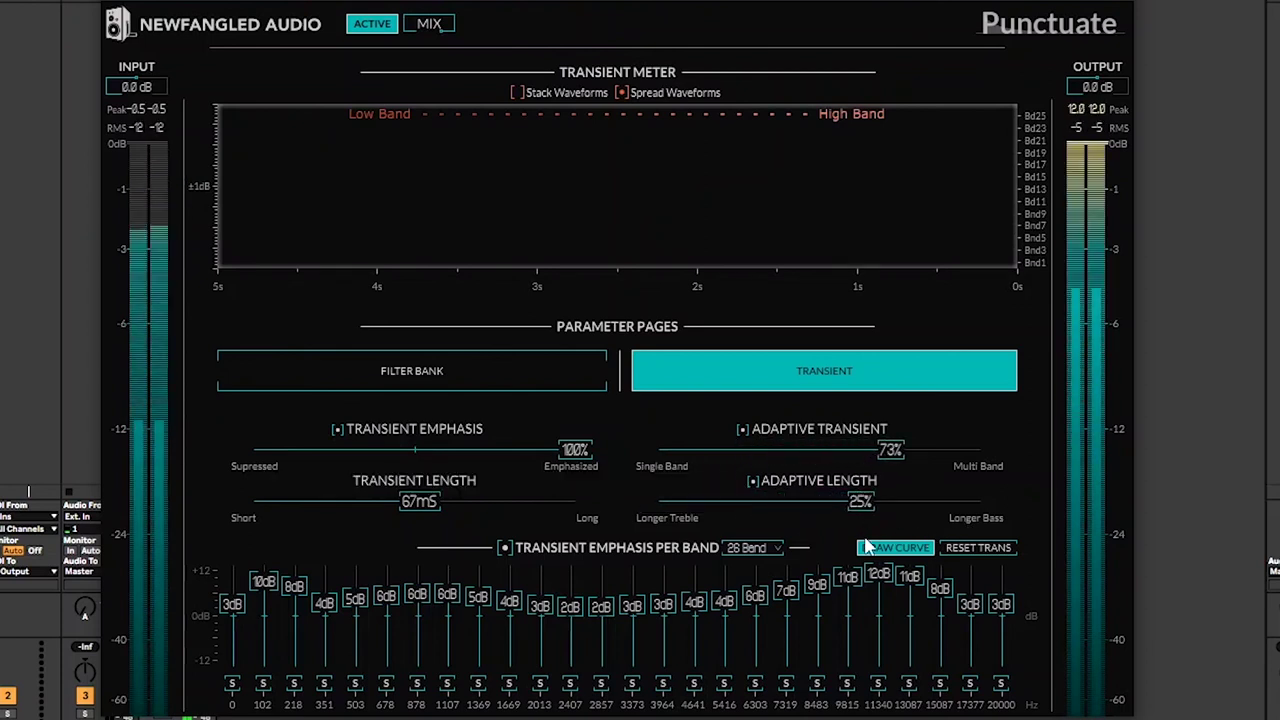